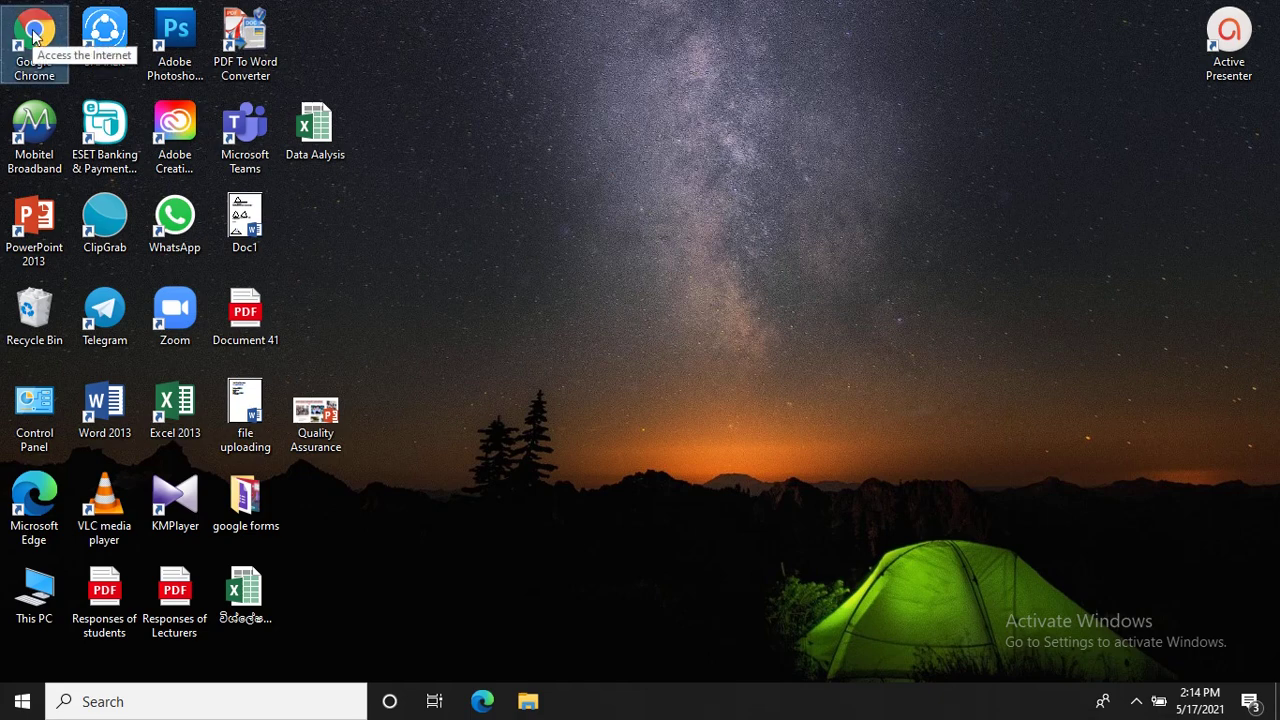
# Step: Launch Chrome and go to Google Docs through the Google apps grid
pyautogui.doubleClick(38, 36)
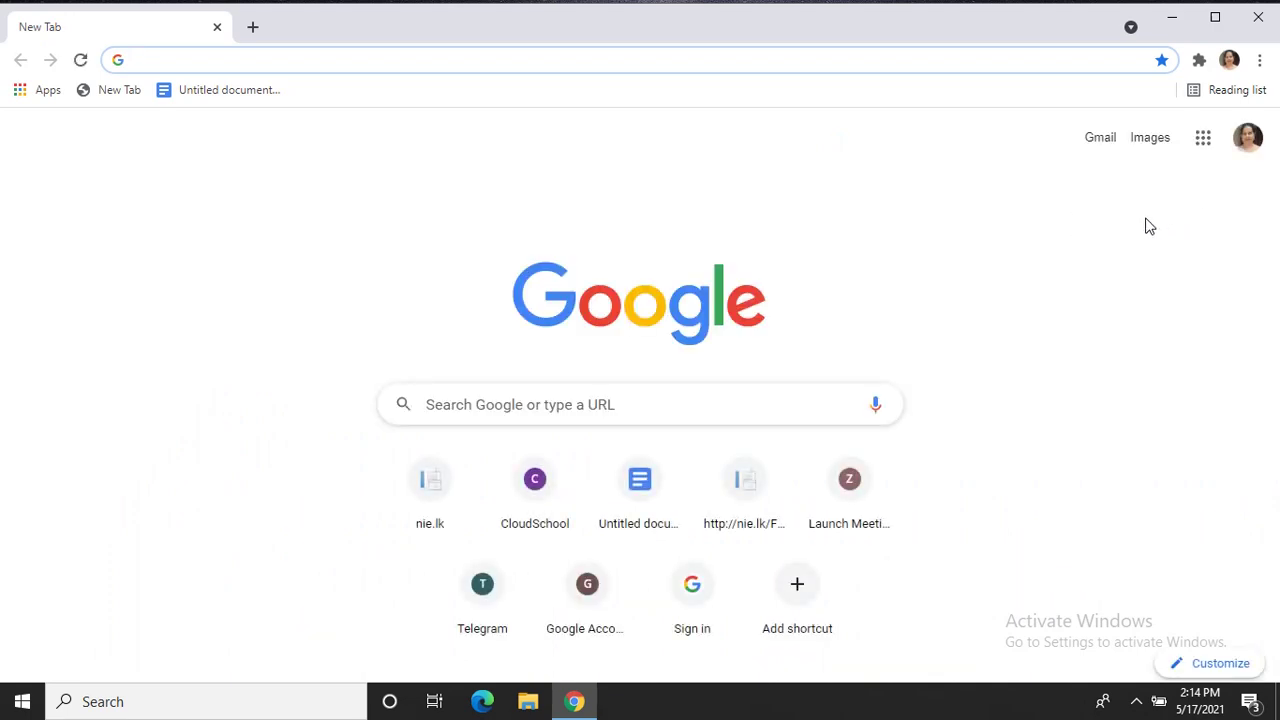
pyautogui.click(1203, 142)
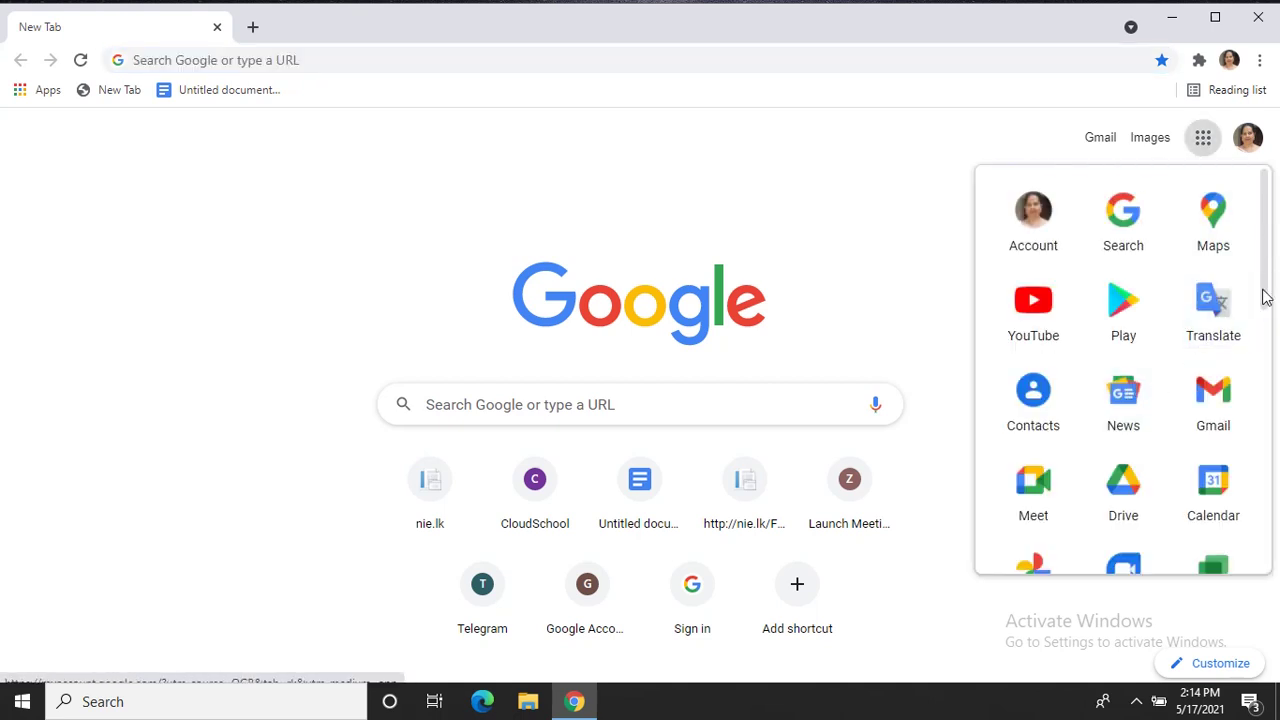
pyautogui.scroll(-2, 1265, 301)
pyautogui.scroll(-1, 1257, 374)
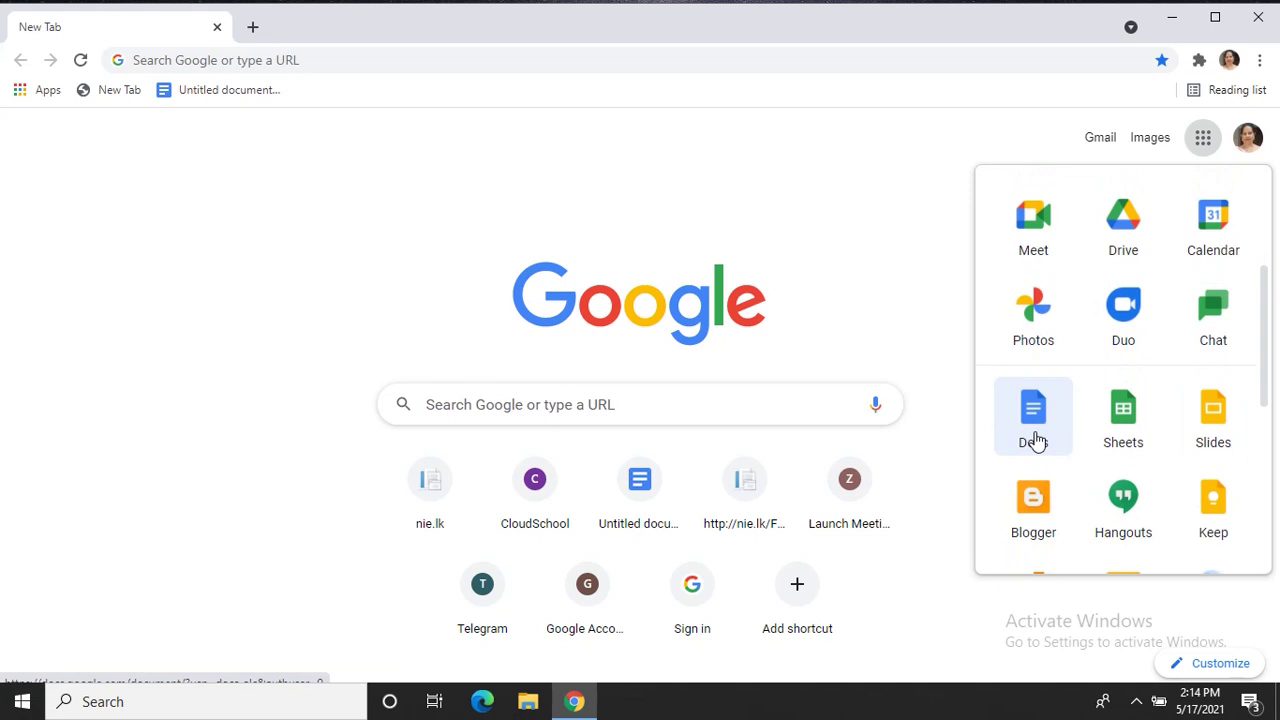
pyautogui.click(1037, 437)
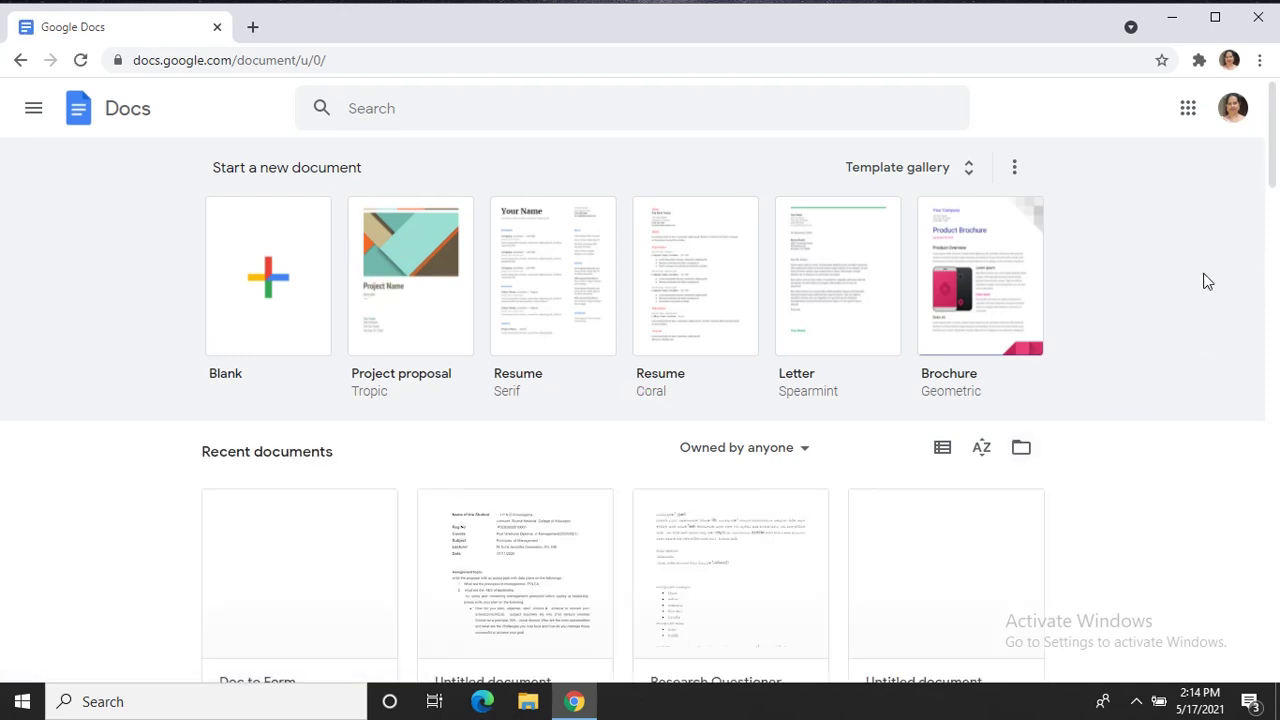
# Step: Open the 'Doc to Form' document and review both pages of quiz questions
pyautogui.moveTo(1273, 172); pyautogui.dragTo(1273, 212)
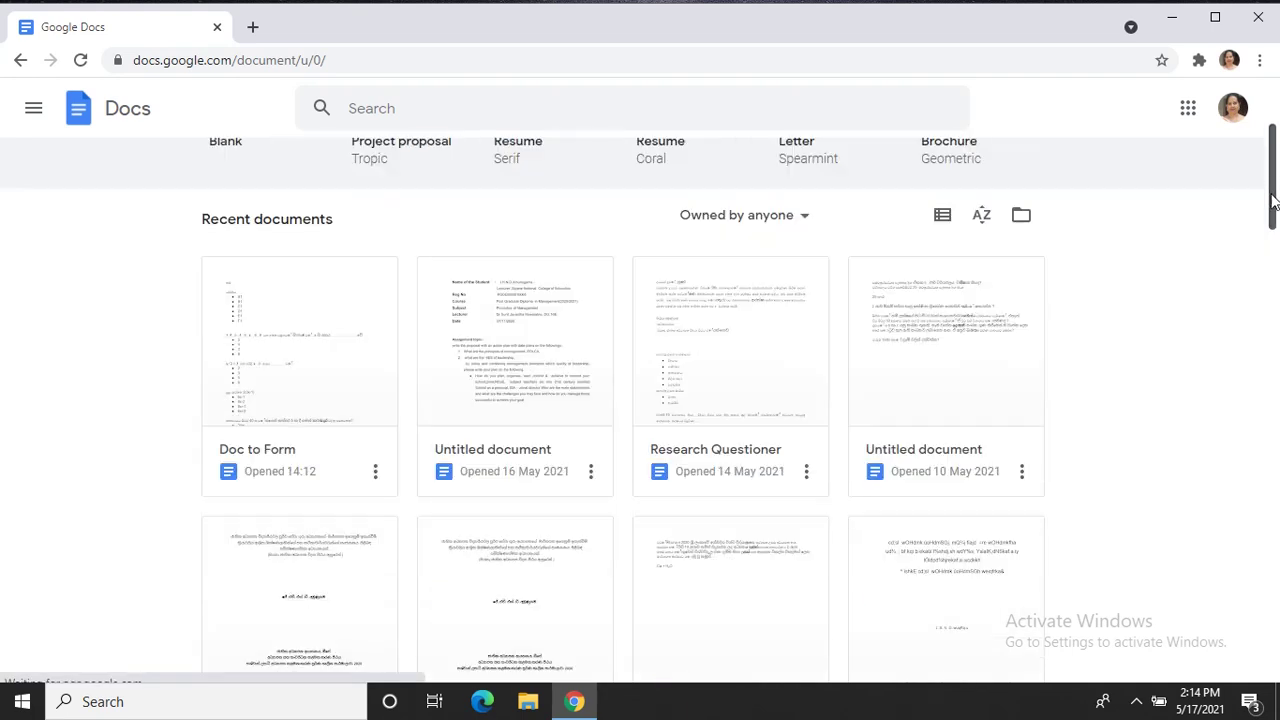
pyautogui.click(314, 397)
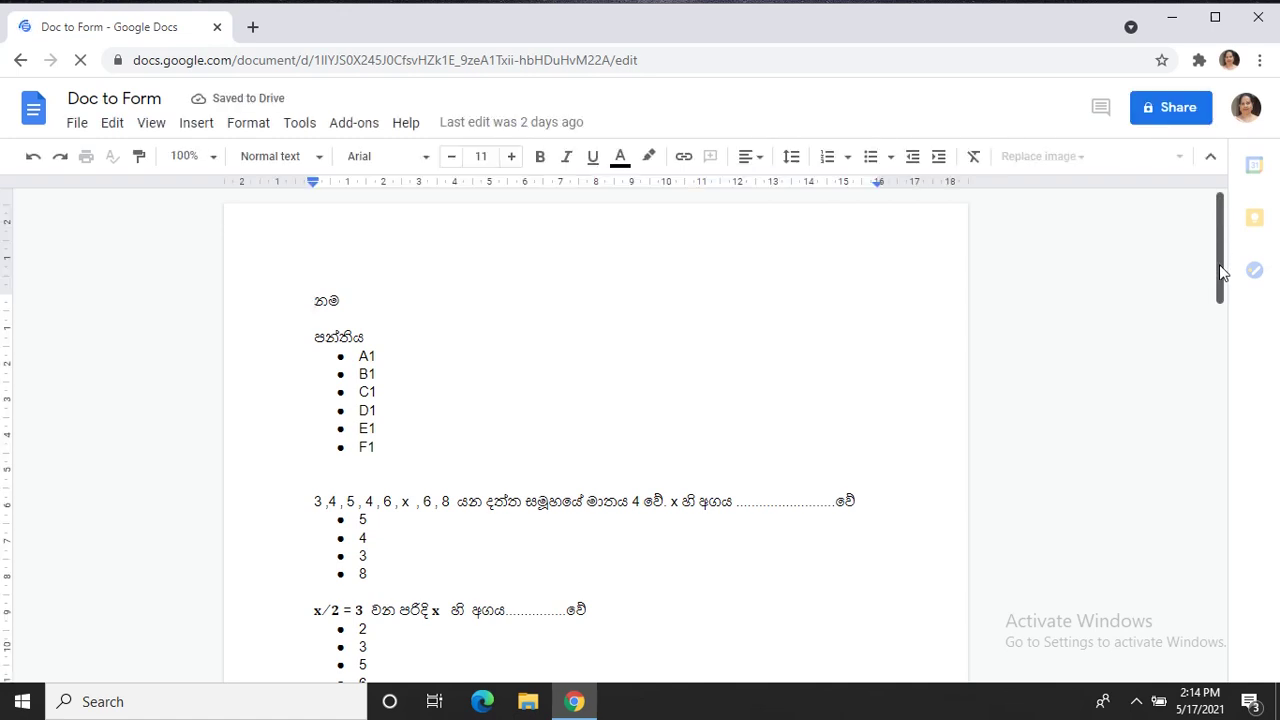
pyautogui.moveTo(1219, 260); pyautogui.dragTo(1222, 285)
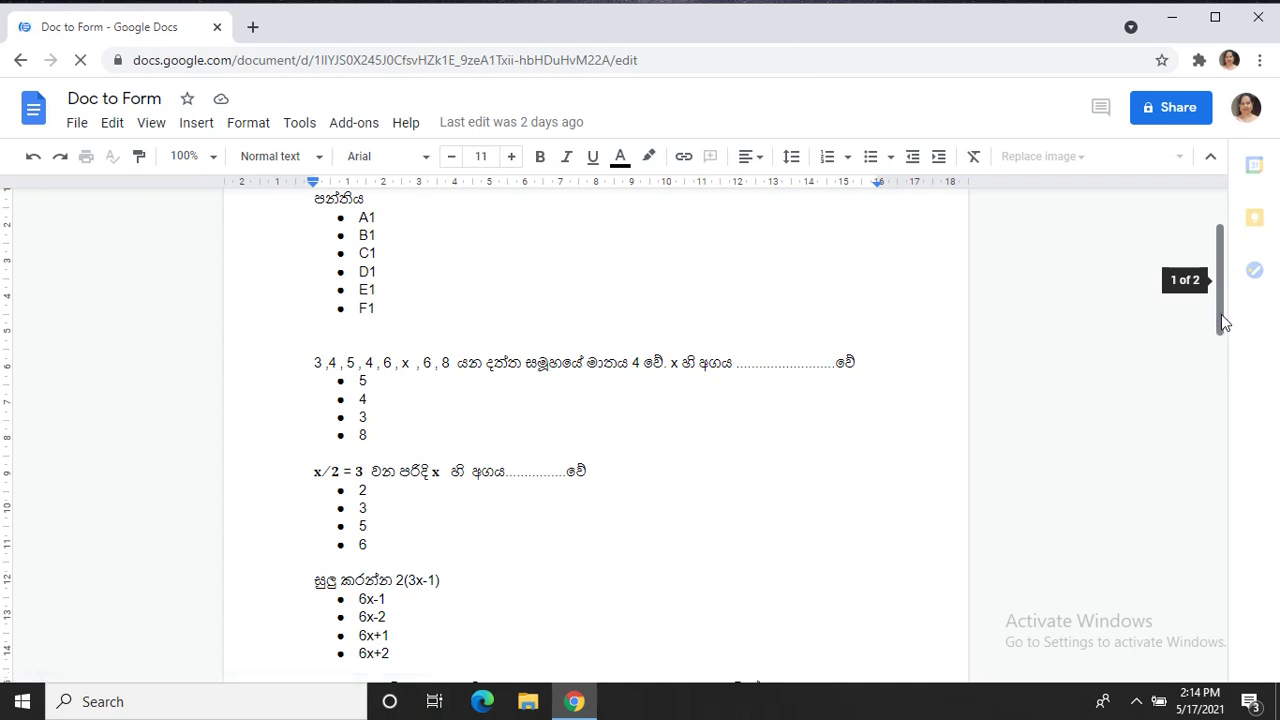
pyautogui.scroll(-4, 1222, 350)
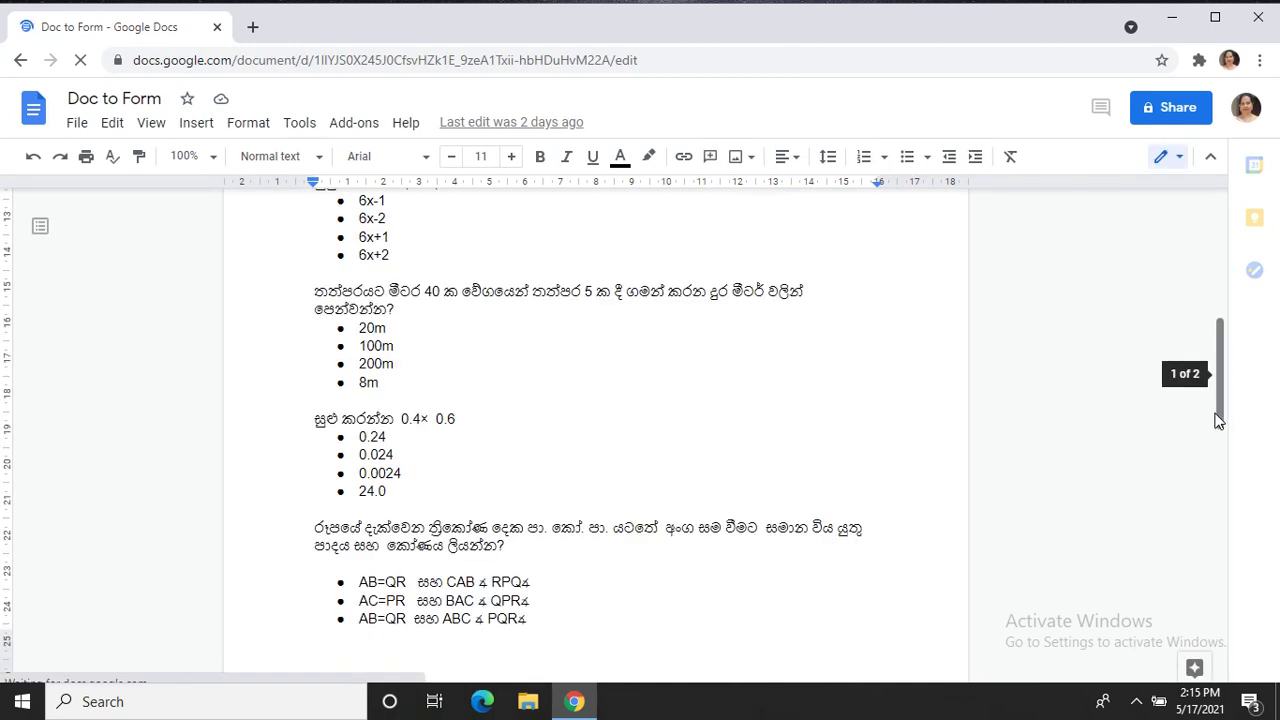
pyautogui.click(1220, 452)
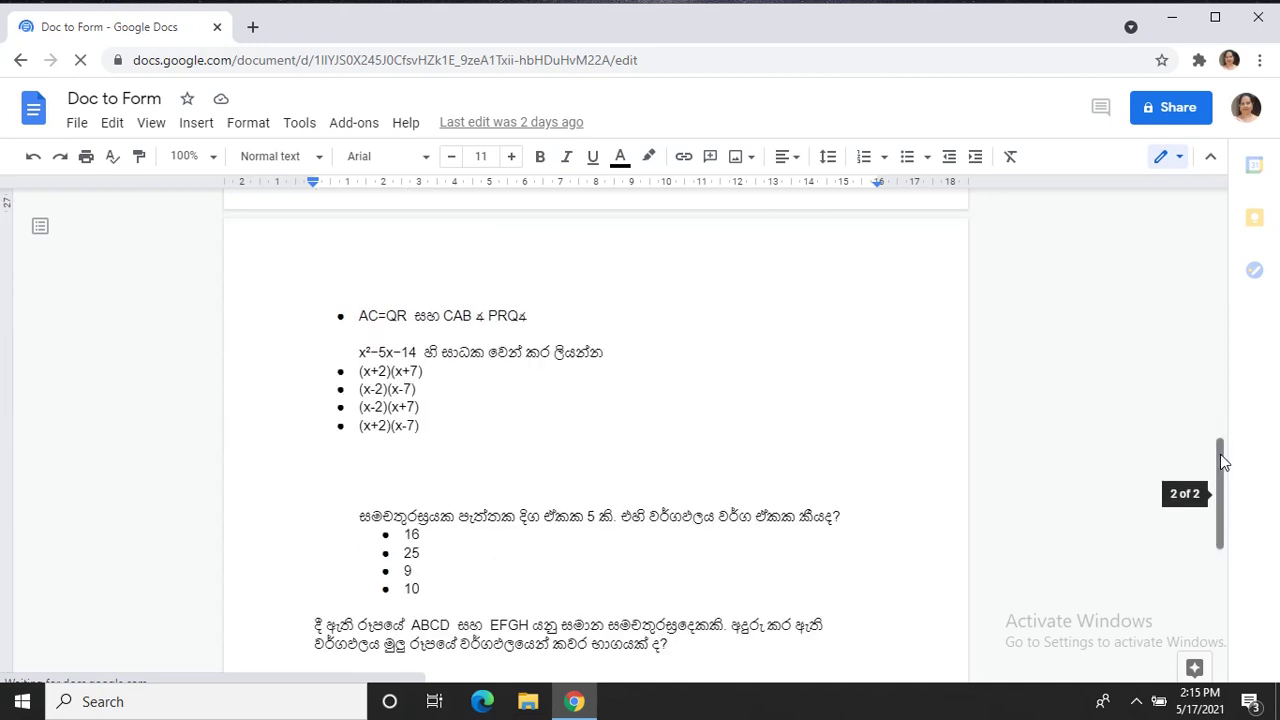
pyautogui.moveTo(1220, 454); pyautogui.dragTo(1222, 533)
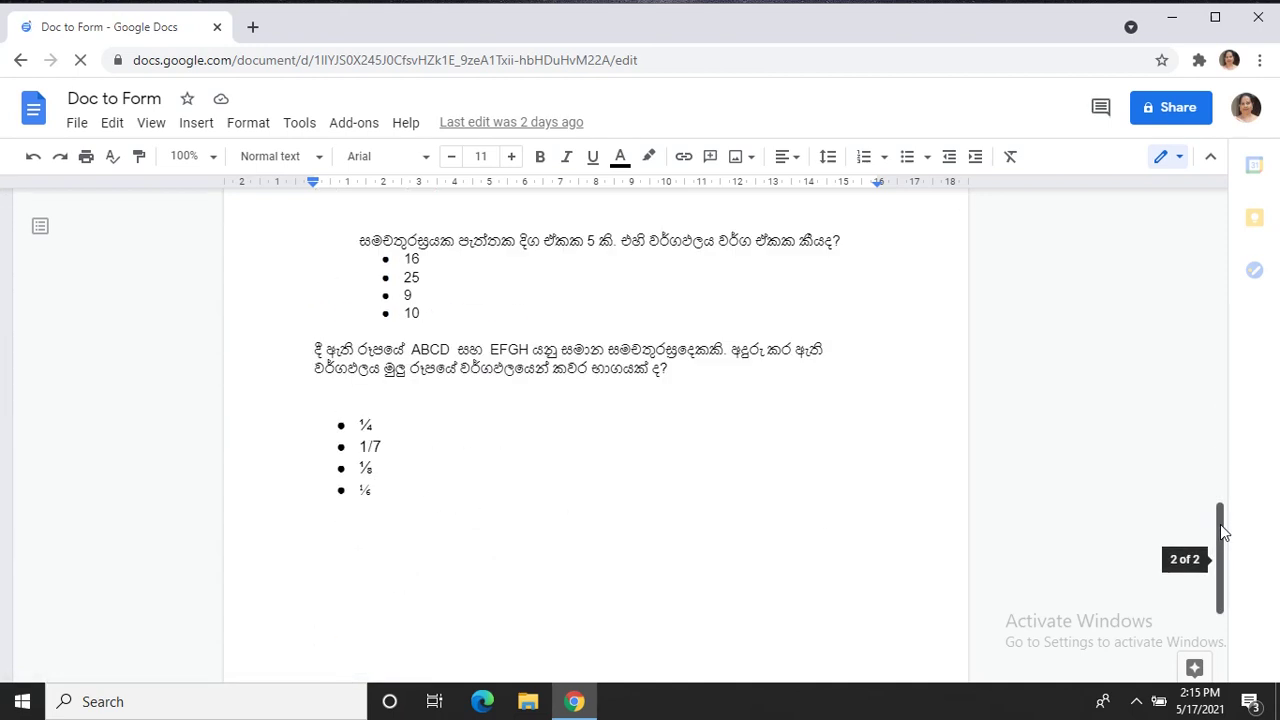
pyautogui.click(1221, 238)
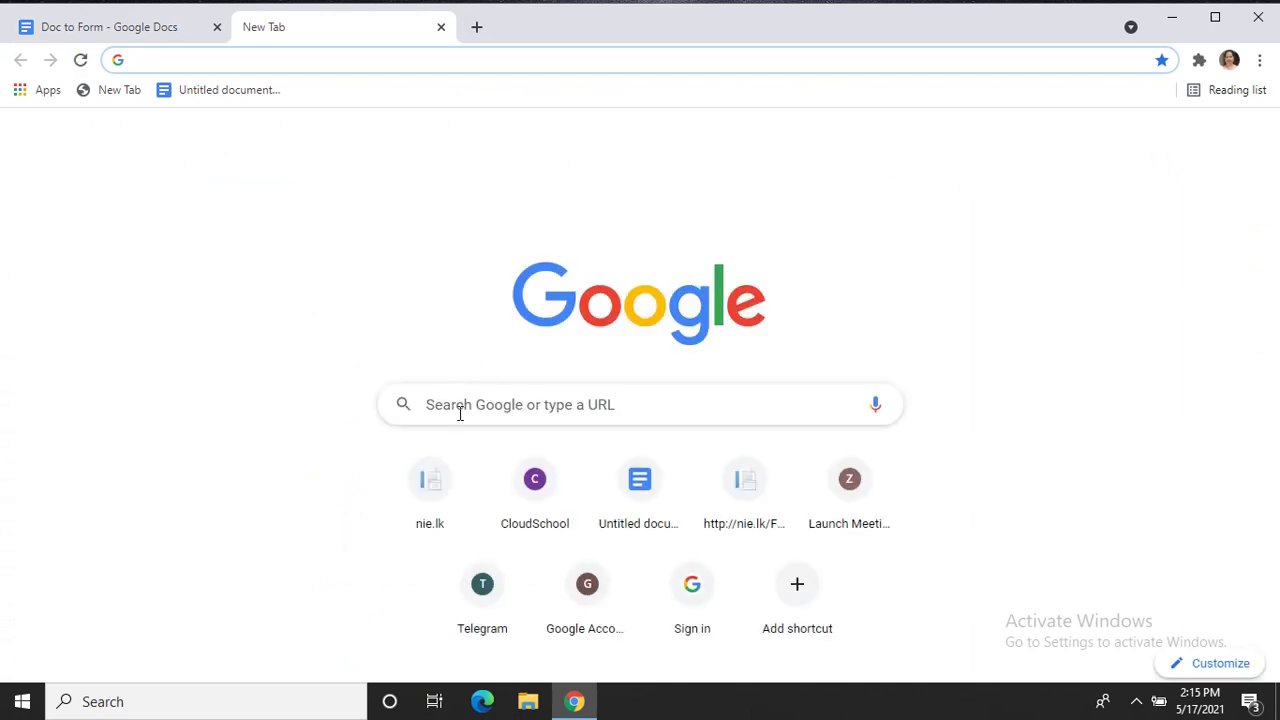
# Step: Search Google for 'form builder for doc' and open the Form Builder for Docs result
pyautogui.click(460, 407)
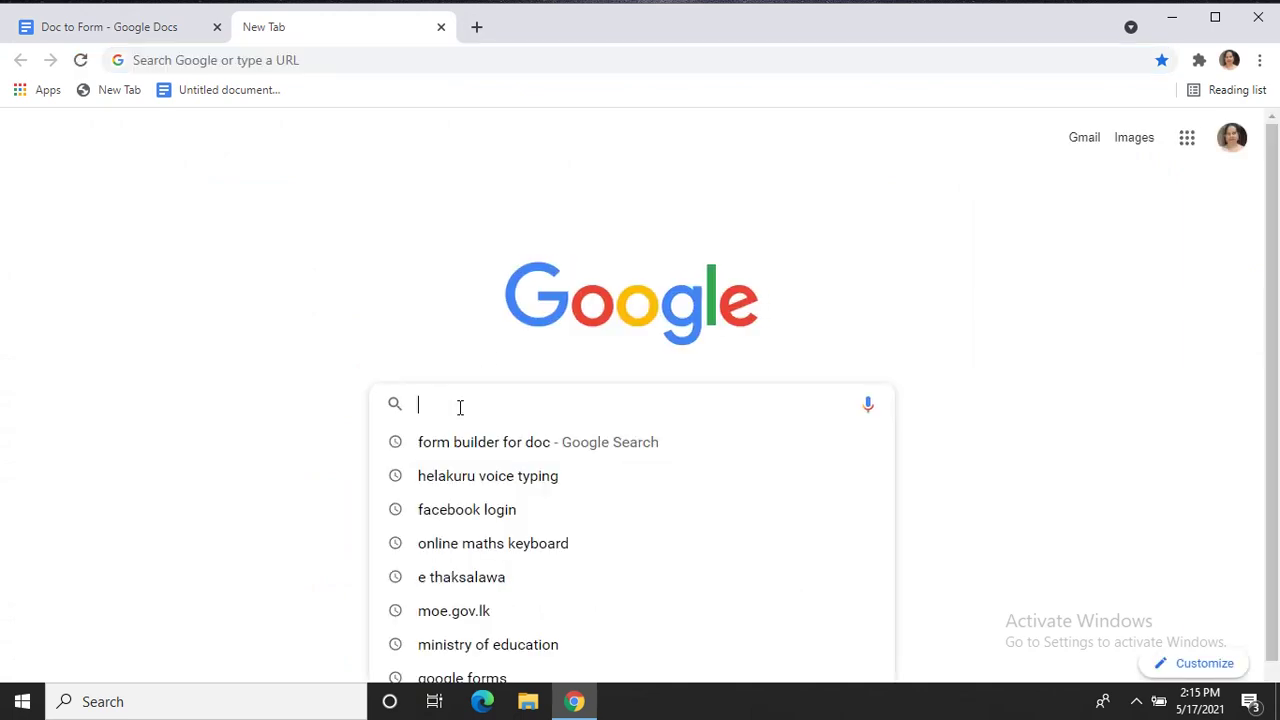
pyautogui.write('form')
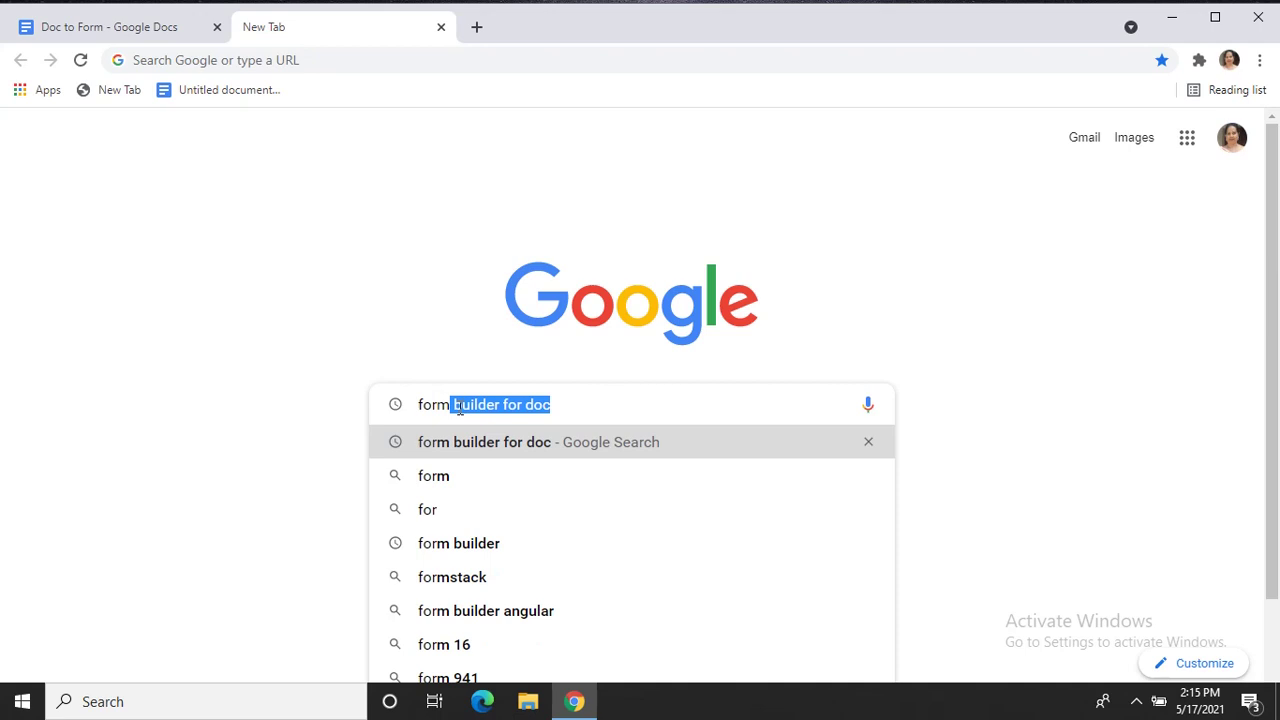
pyautogui.click(528, 450)
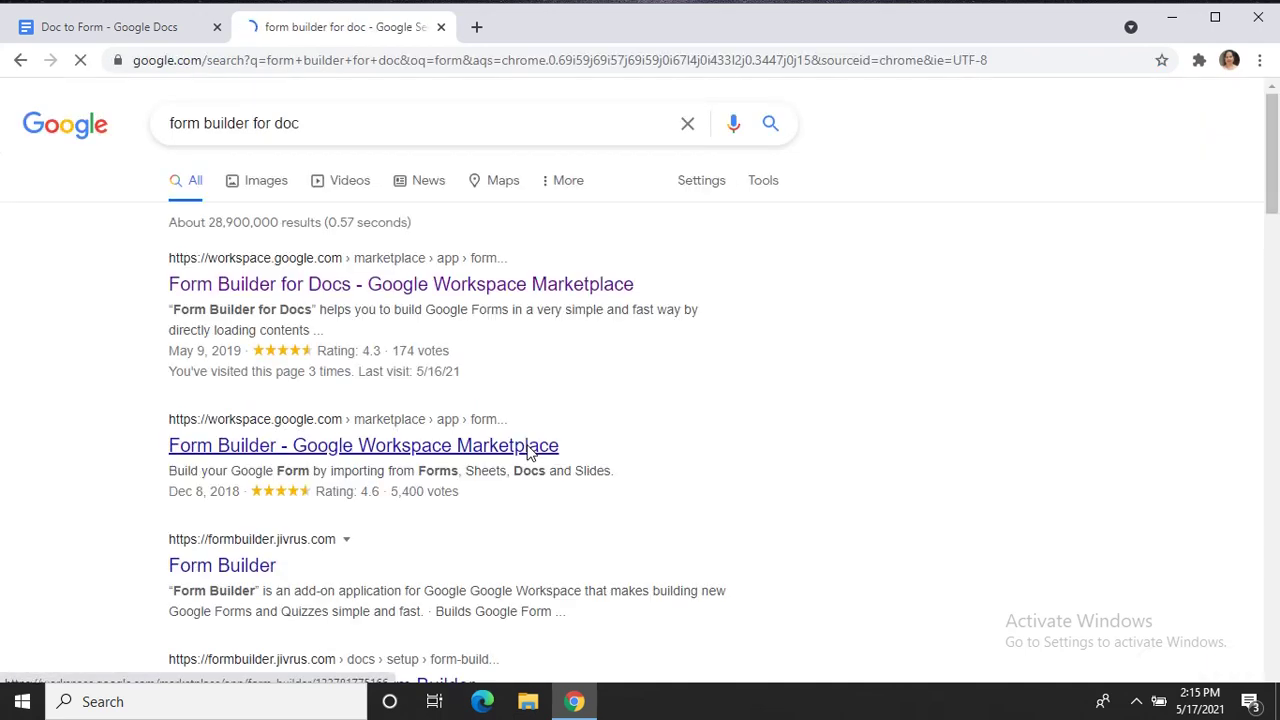
pyautogui.click(272, 289)
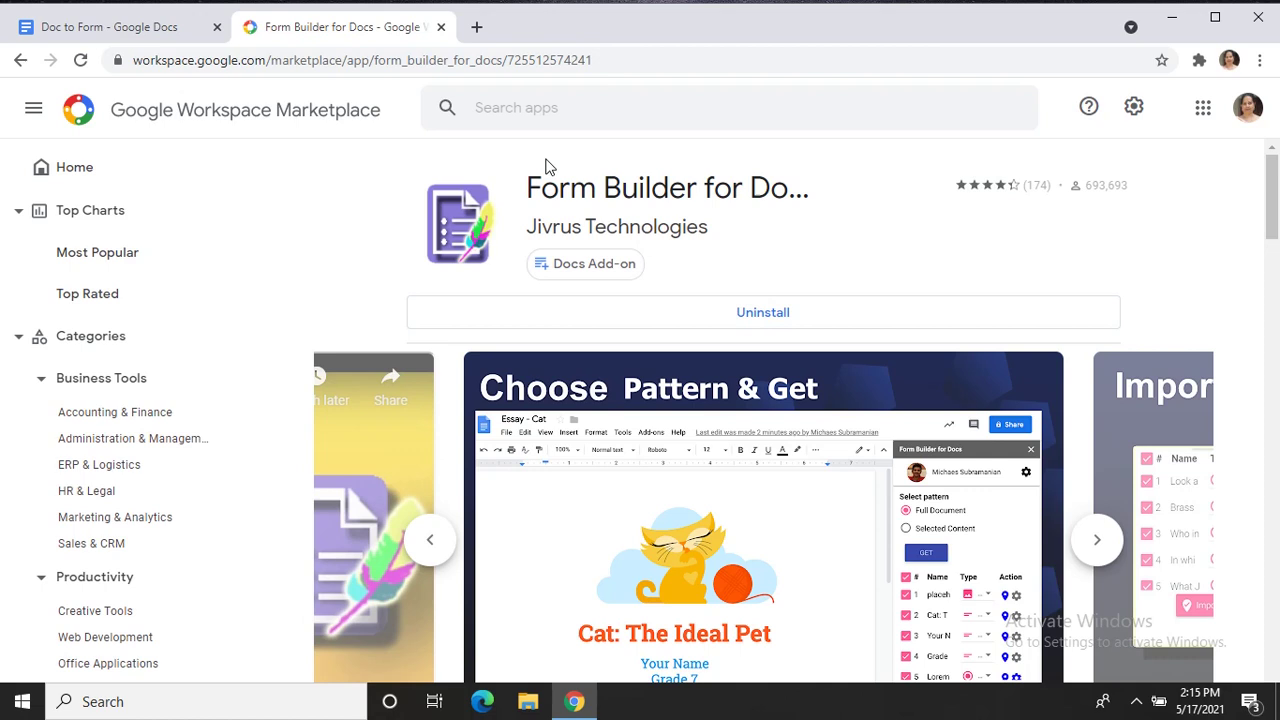
# Step: Close the marketplace tab and launch Form Builder for Docs via Add-ons
pyautogui.click(441, 28)
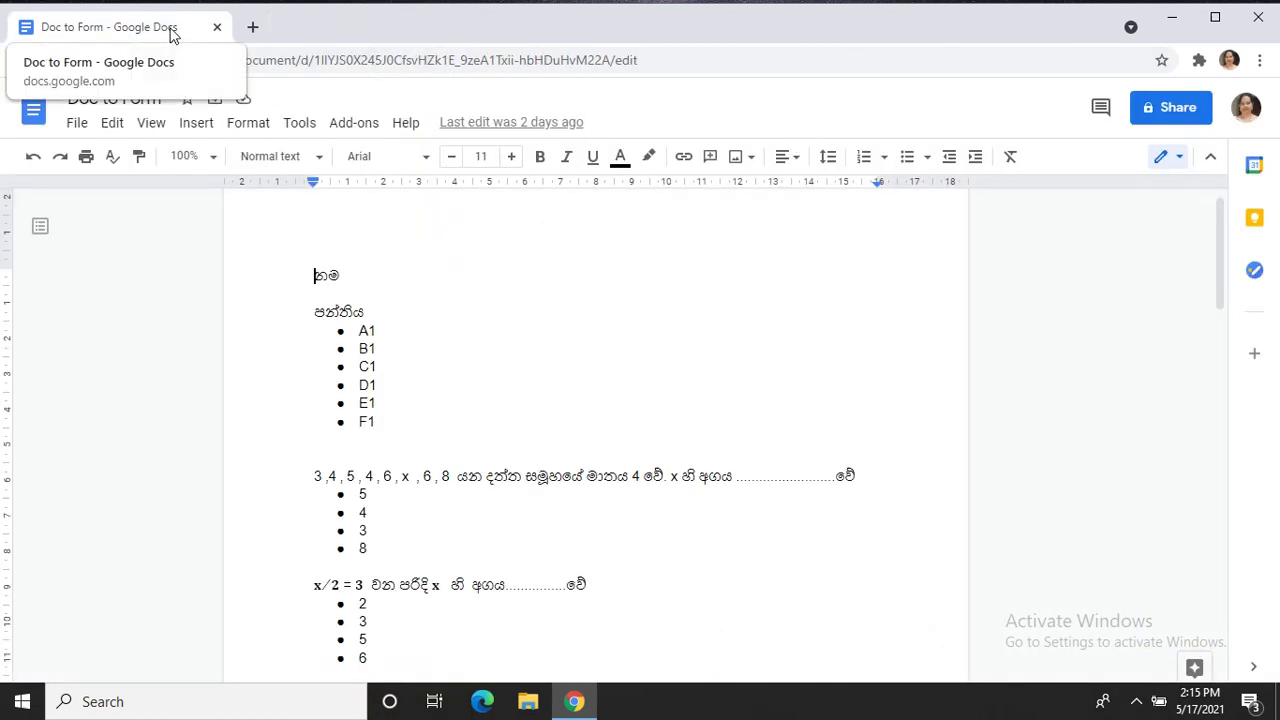
pyautogui.click(355, 124)
pyautogui.moveTo(424, 233)
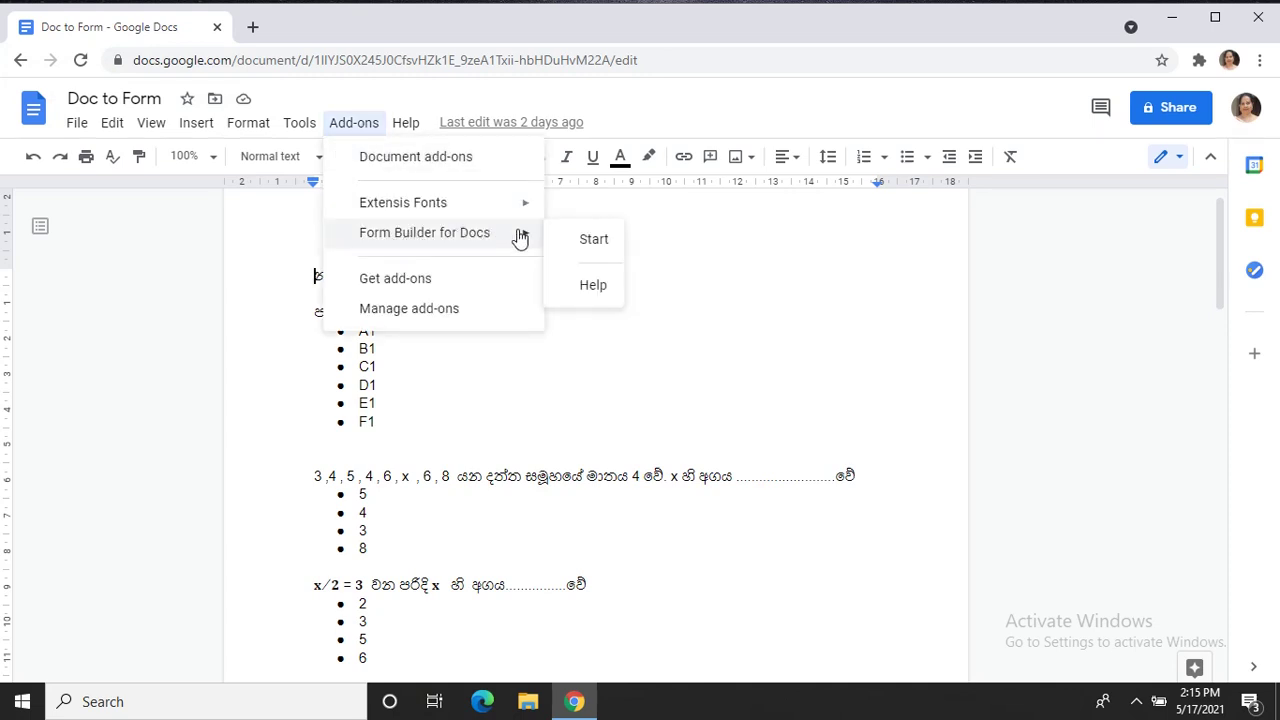
pyautogui.click(588, 245)
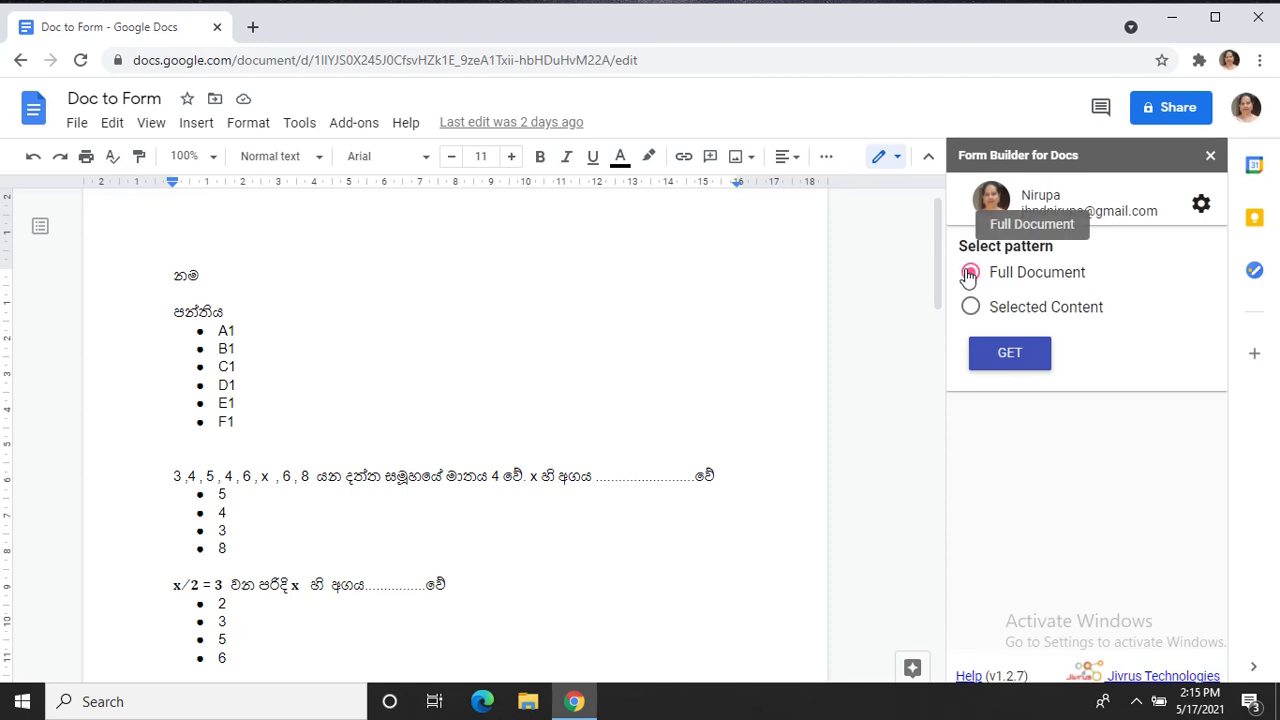
# Step: Fetch the Full Document's questions into the add-on's Ready to import list
pyautogui.click(1013, 360)
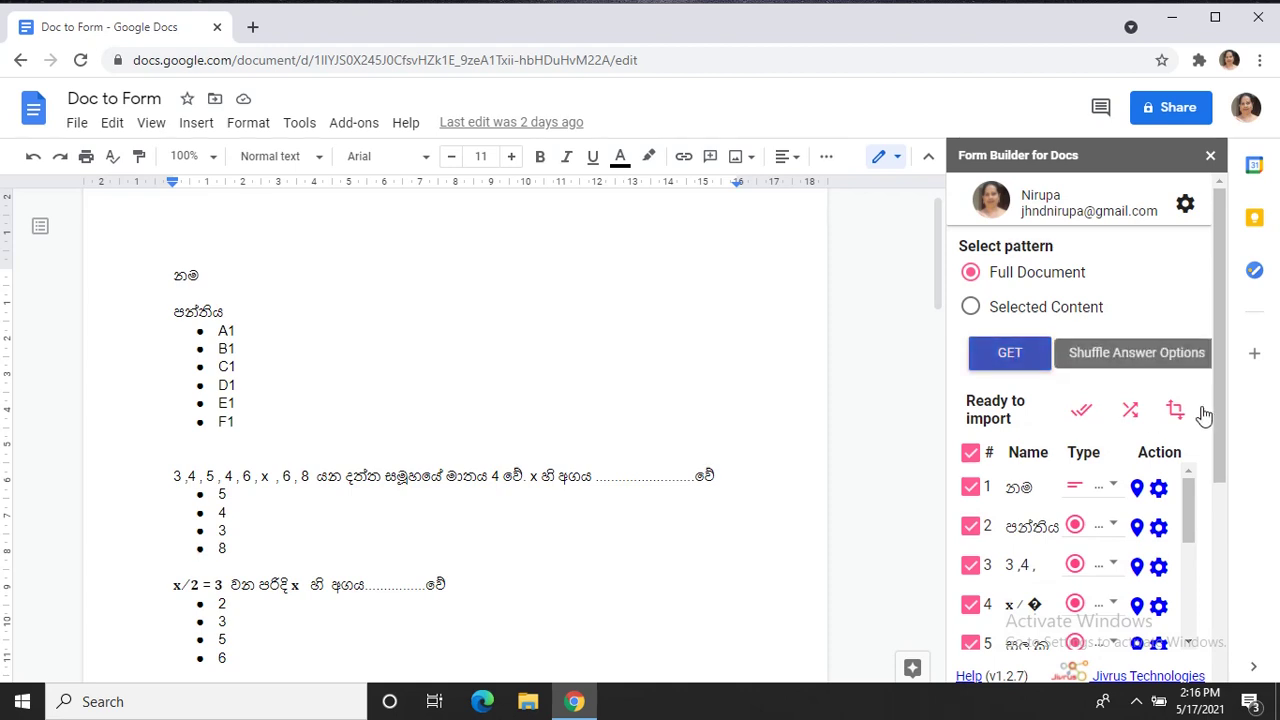
pyautogui.scroll(-1, 1217, 398)
pyautogui.moveTo(1218, 400); pyautogui.dragTo(1217, 445)
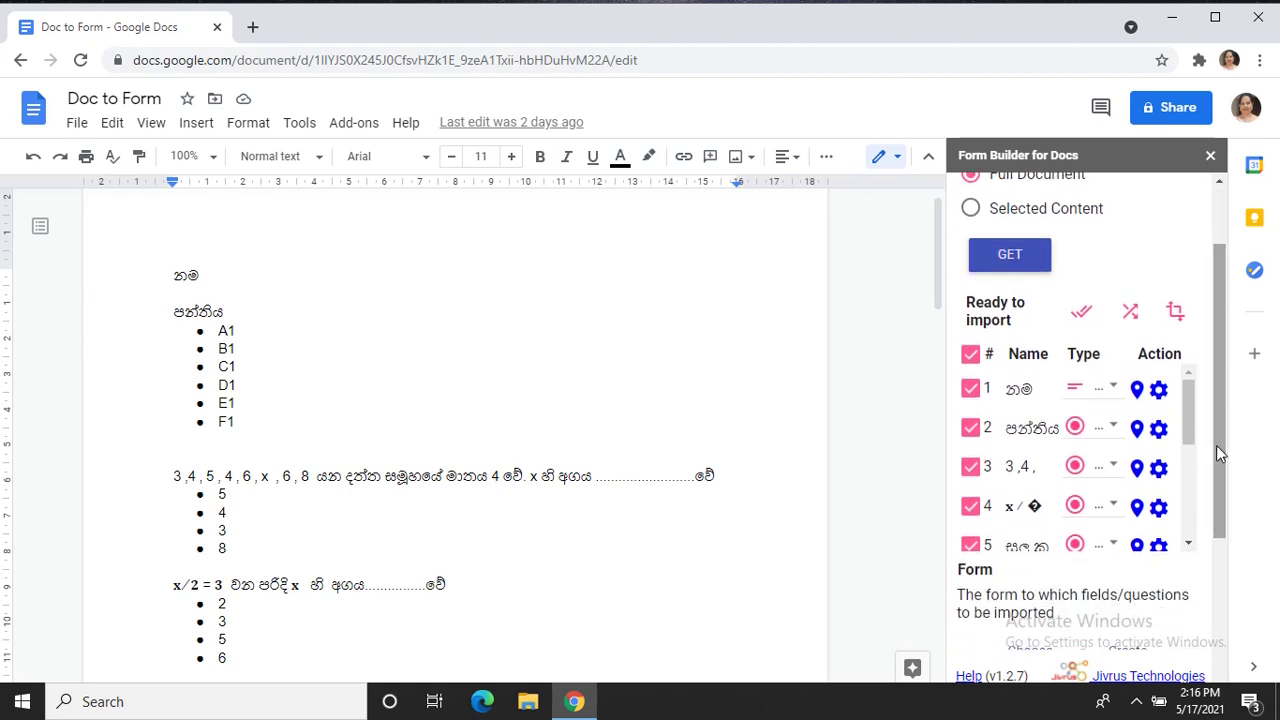
# Step: Keep question 1 short answer, make 2 a Dropdown and 3 multiple choice
pyautogui.click(1114, 390)
pyautogui.click(1100, 393)
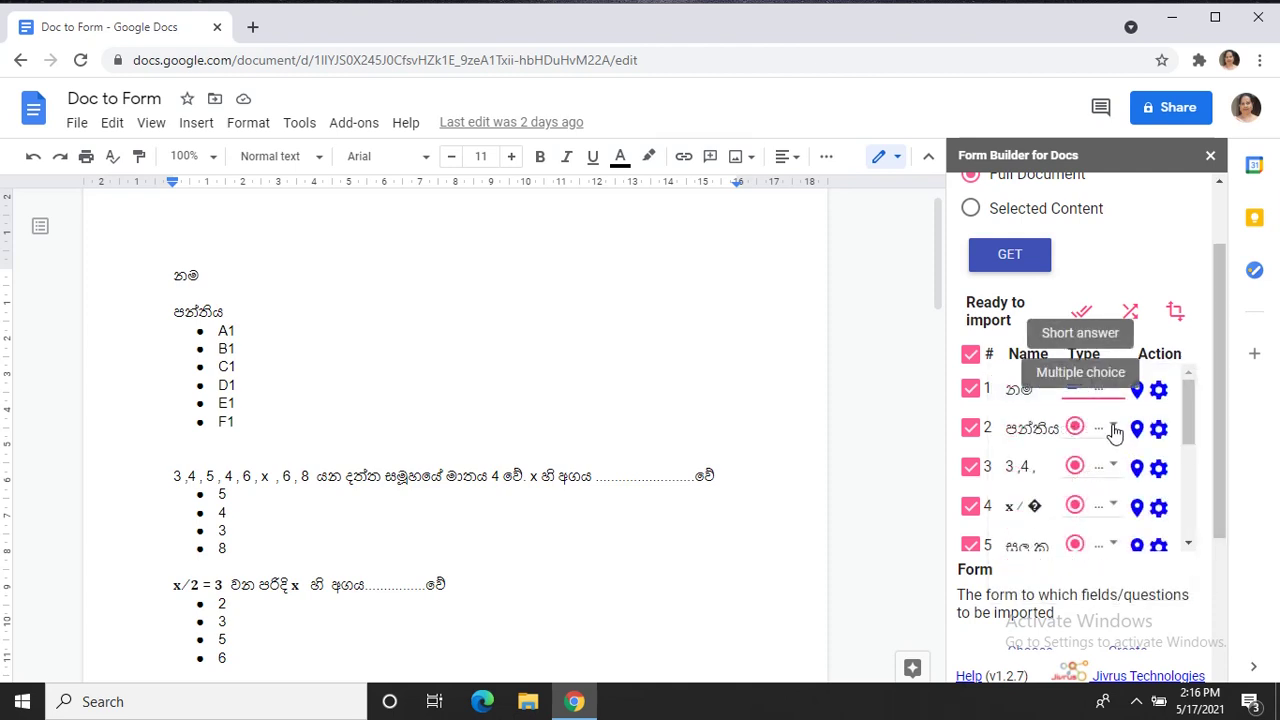
pyautogui.click(1114, 430)
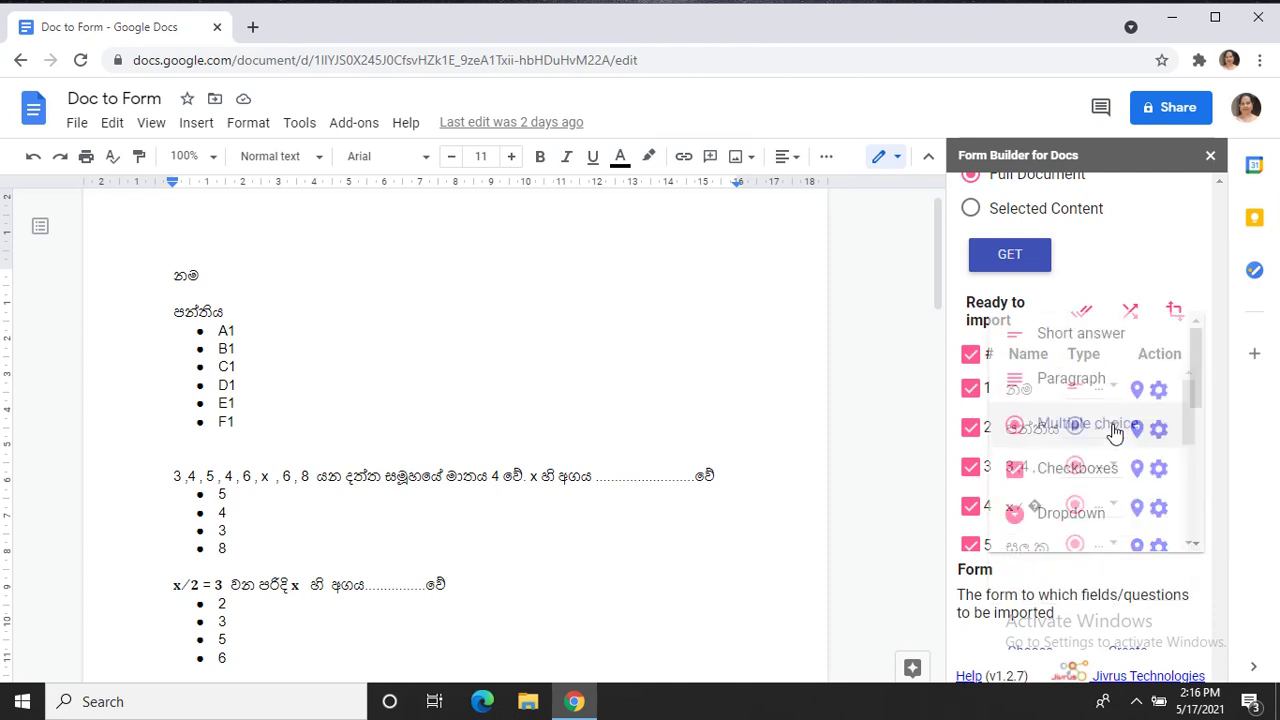
pyautogui.click(1070, 516)
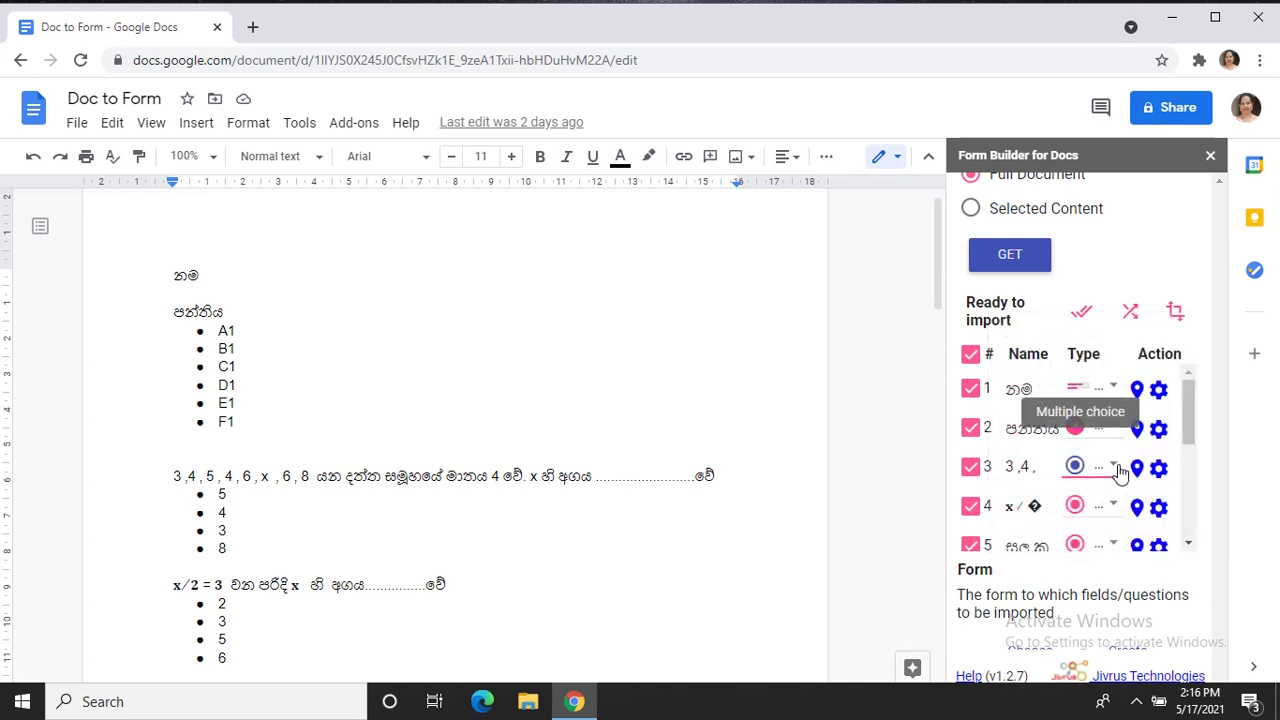
pyautogui.click(1119, 472)
pyautogui.click(1120, 474)
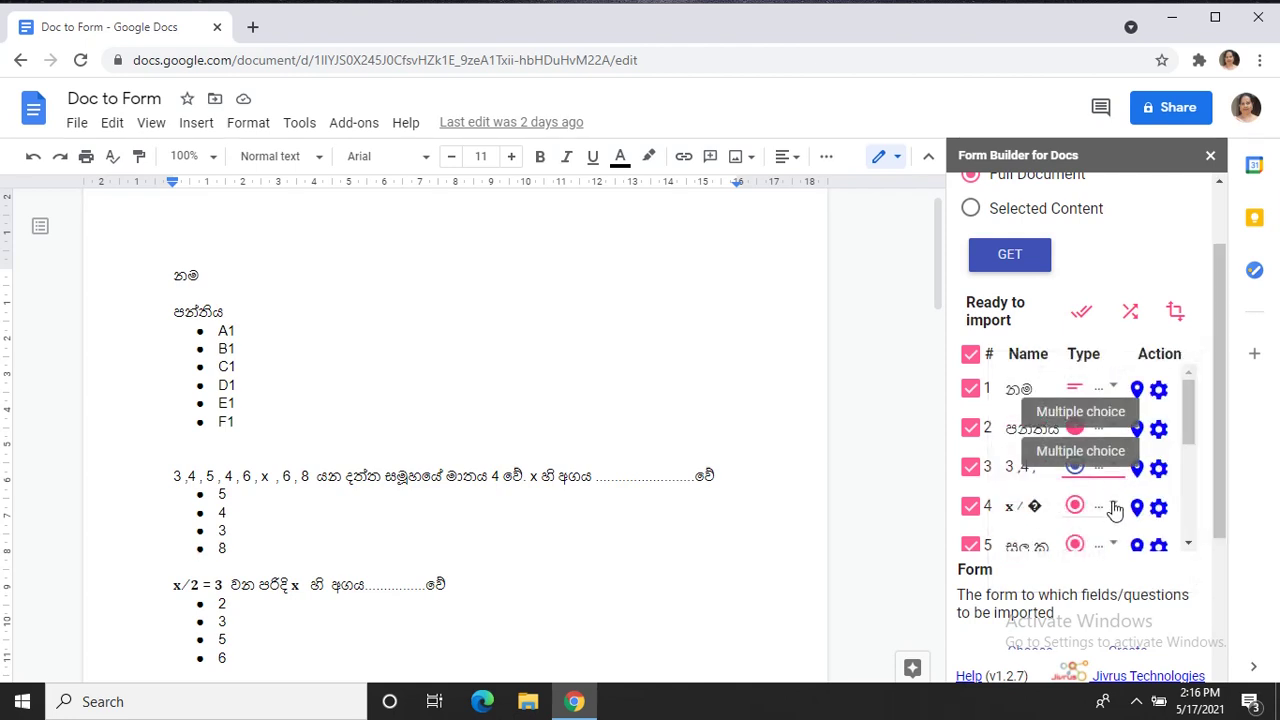
# Step: Set questions 4 and 5 to Multiple choice
pyautogui.click(1114, 508)
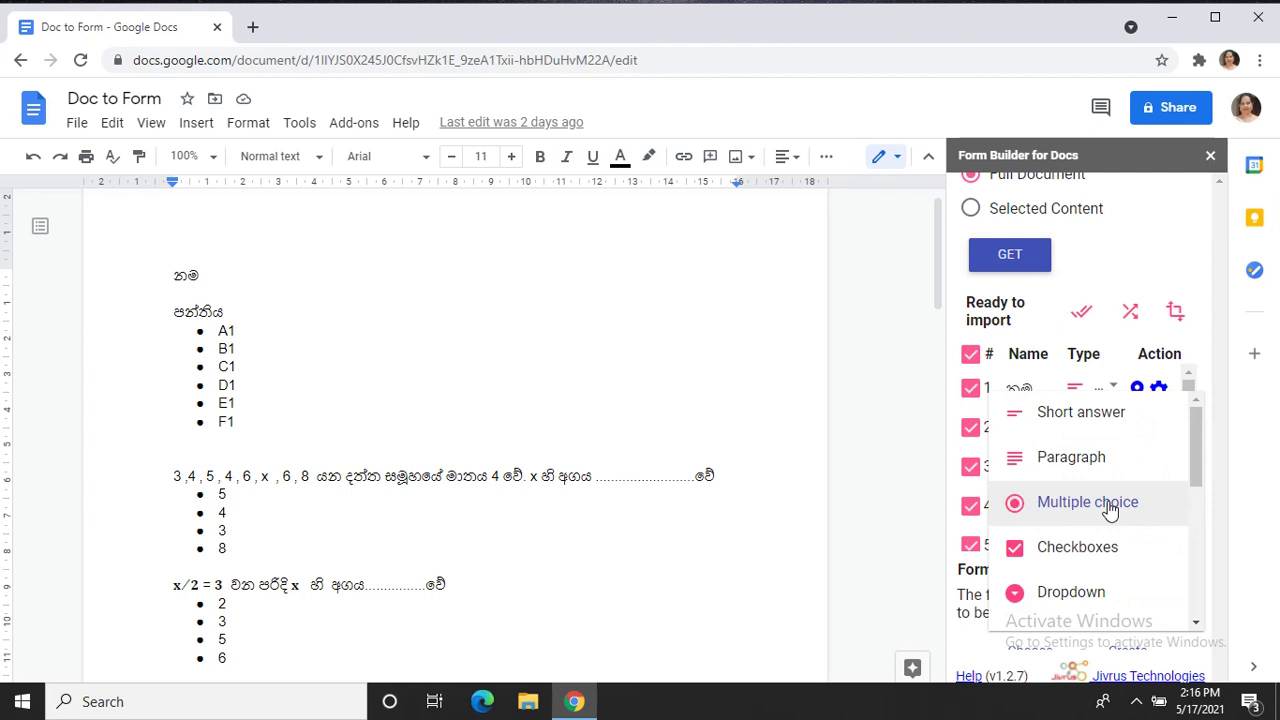
pyautogui.click(1110, 510)
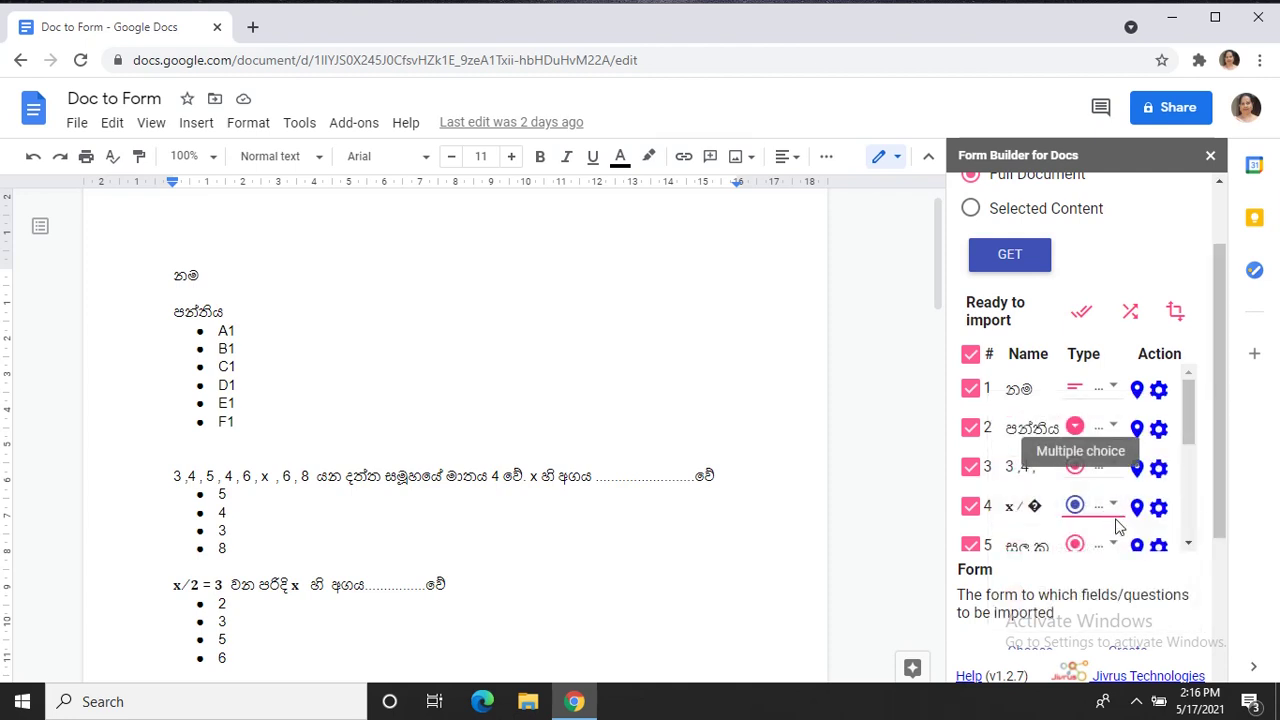
pyautogui.click(1113, 547)
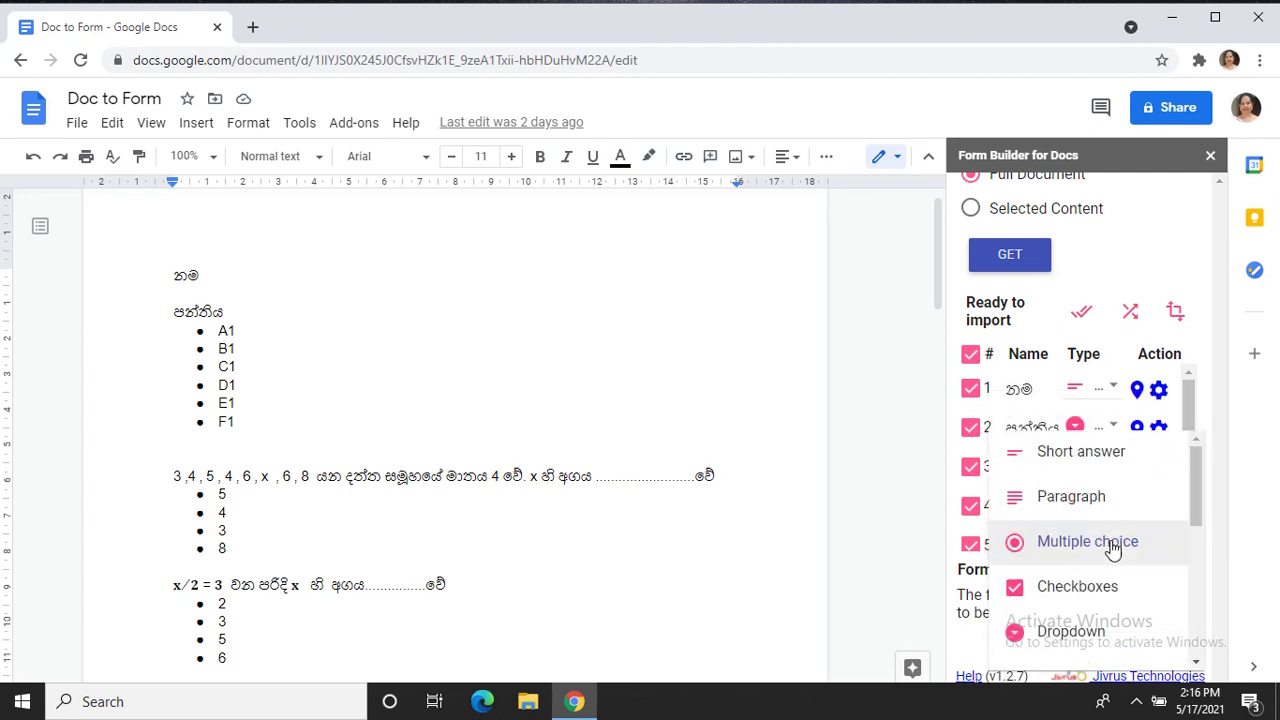
pyautogui.click(1110, 547)
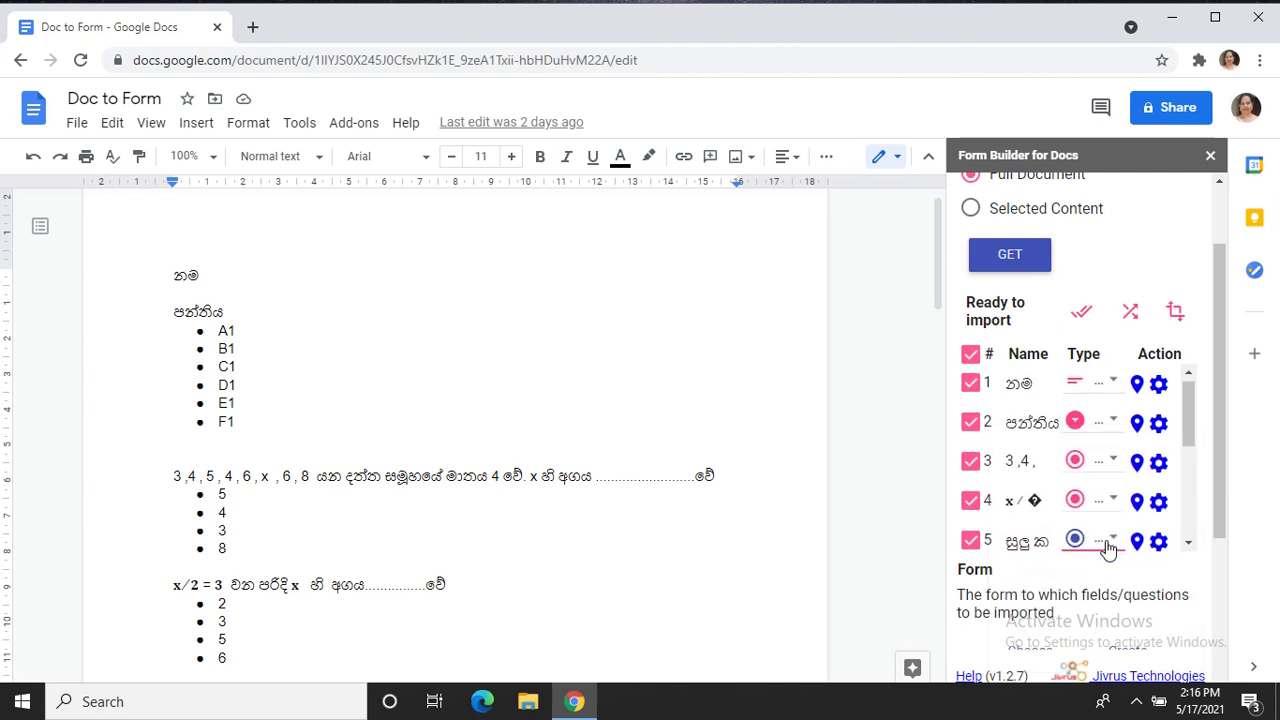
pyautogui.click(1113, 543)
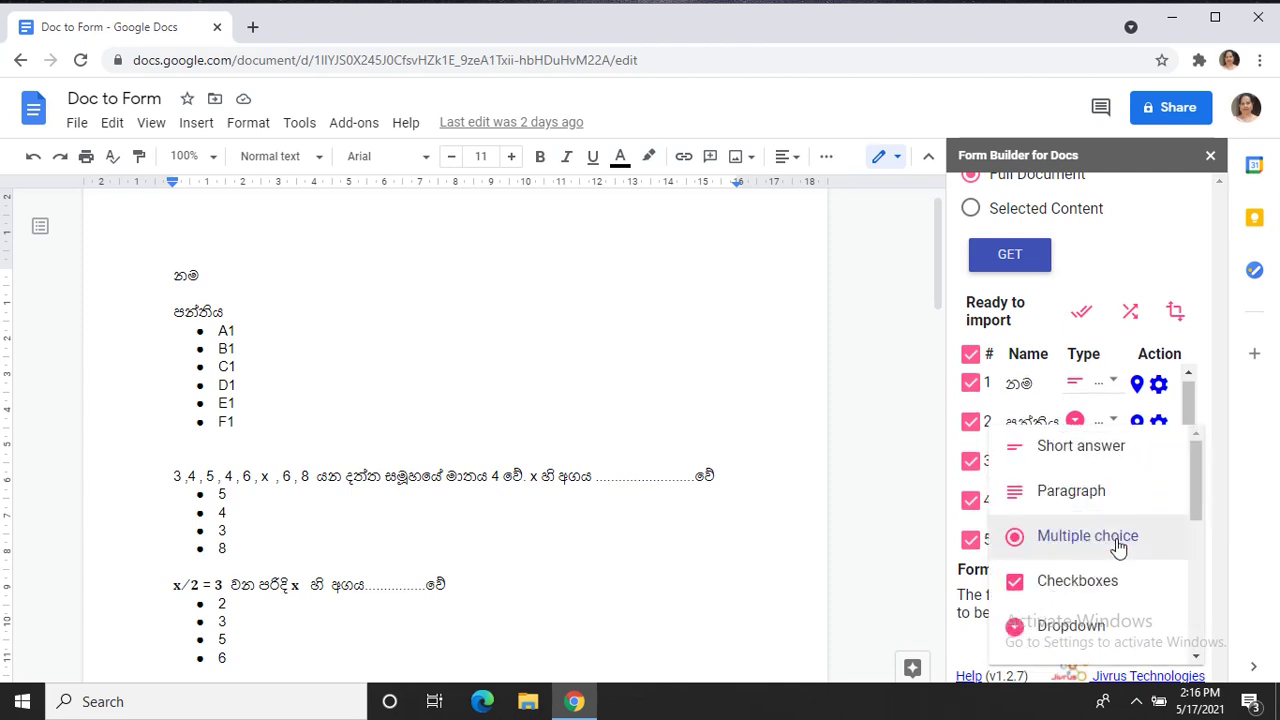
pyautogui.click(1115, 543)
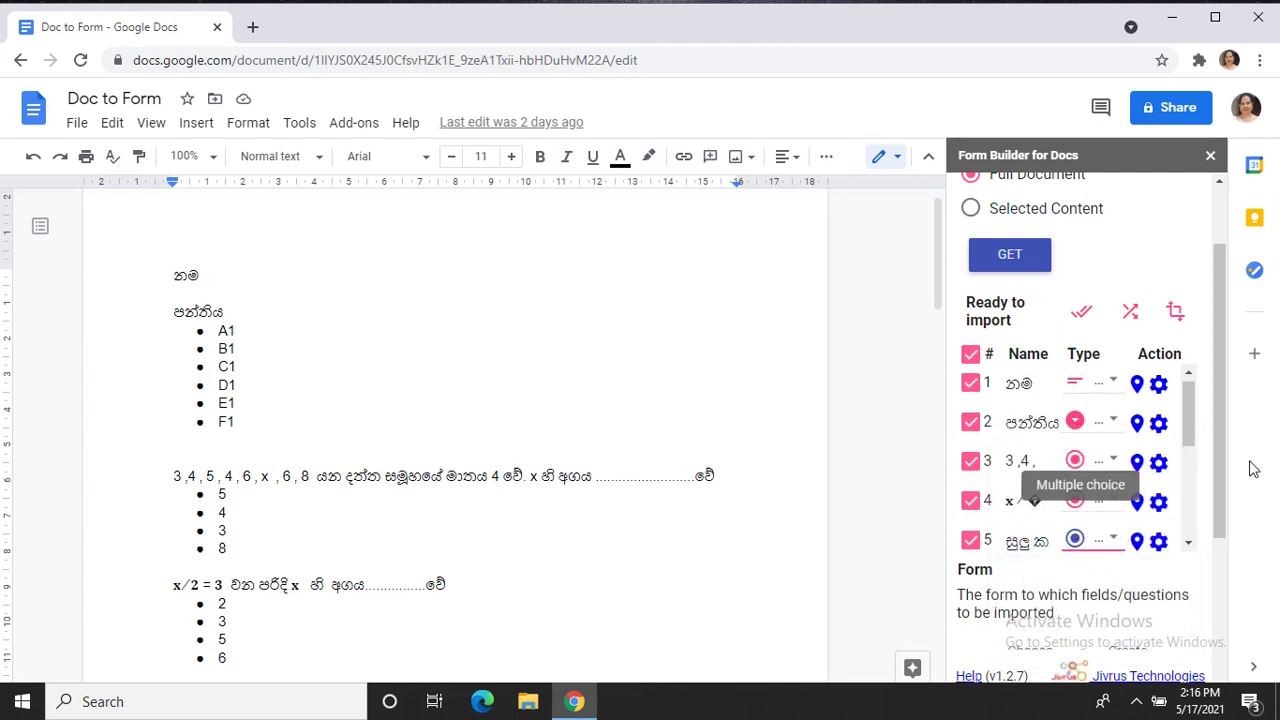
pyautogui.moveTo(1192, 434); pyautogui.dragTo(1192, 472)
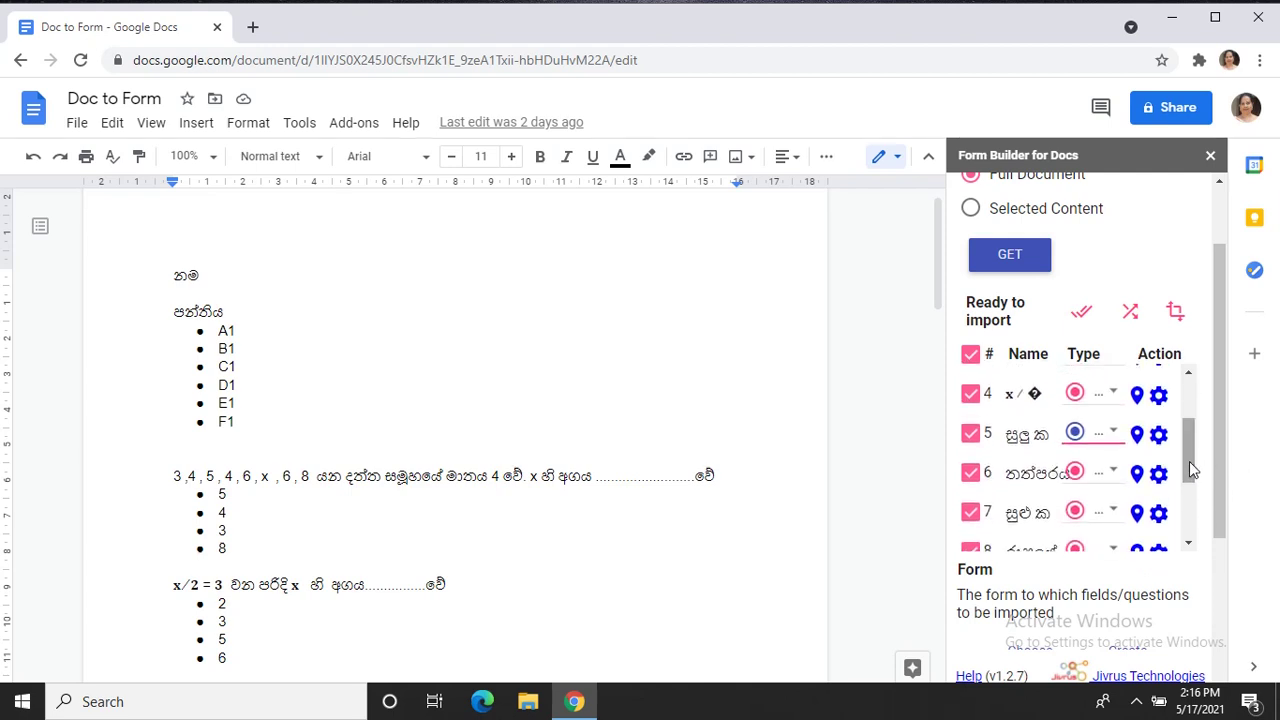
pyautogui.click(1115, 438)
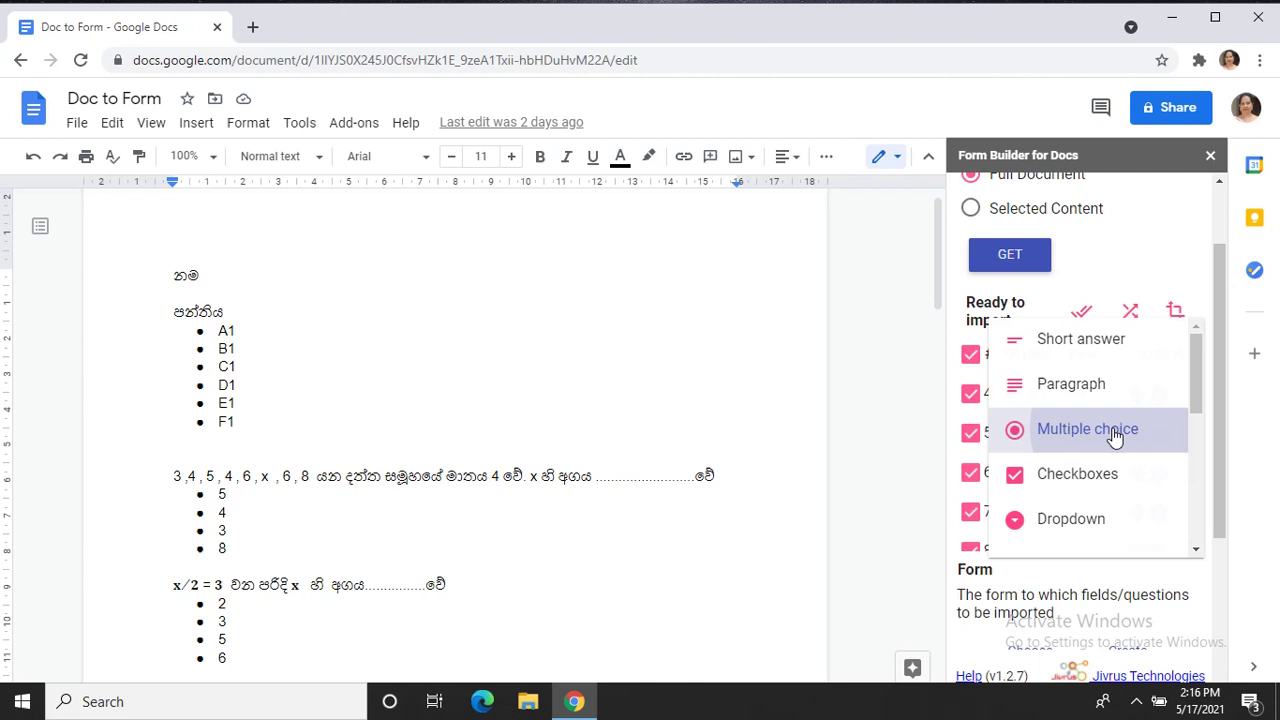
pyautogui.click(1113, 438)
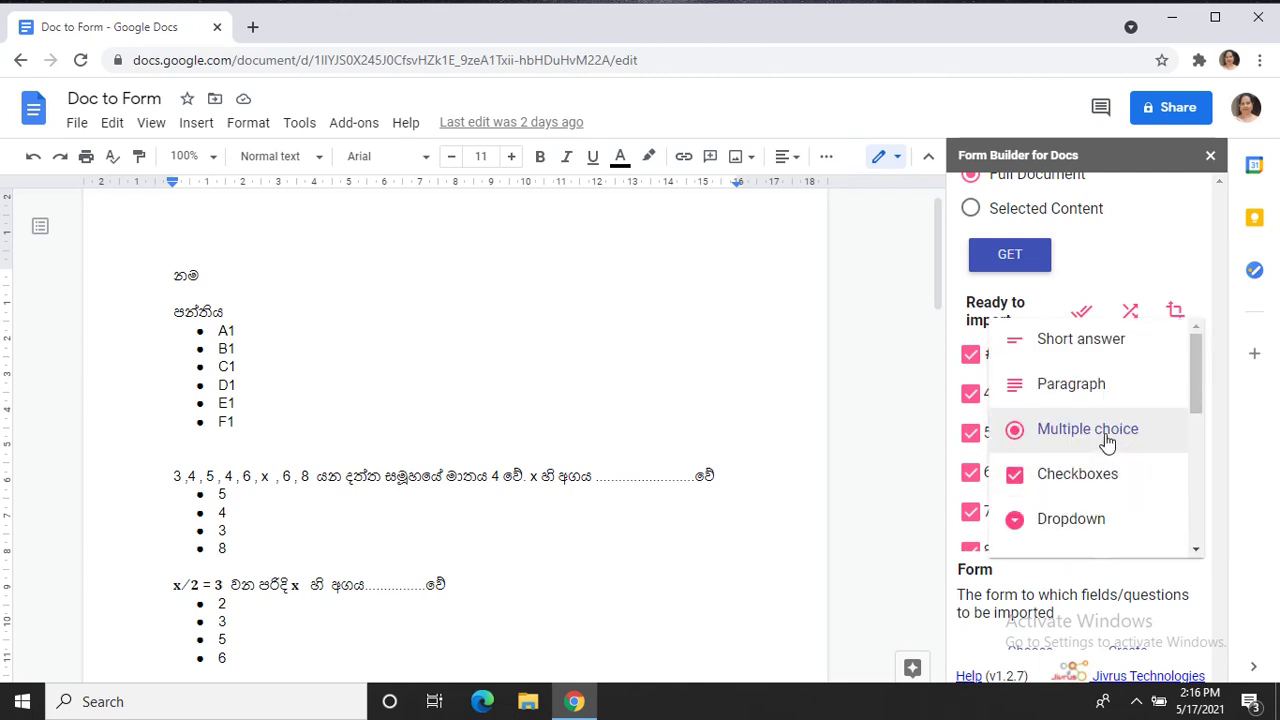
pyautogui.click(1100, 432)
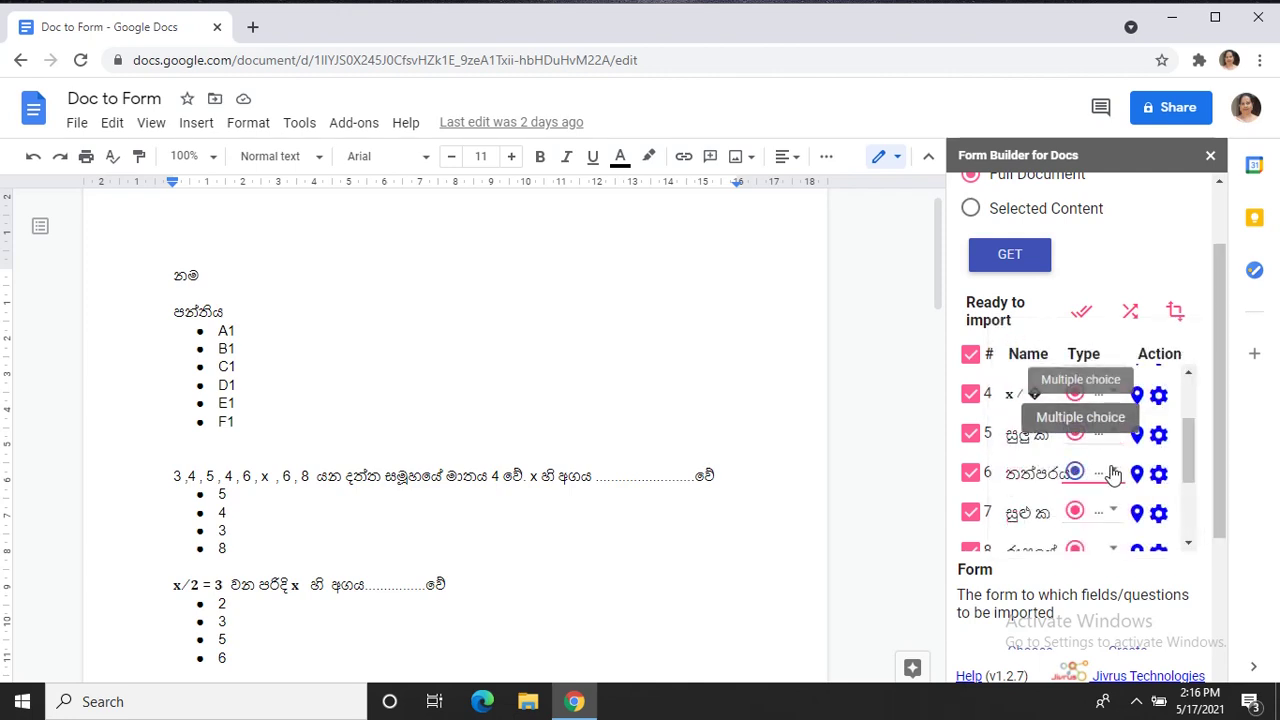
# Step: Set questions 6 and 7 to Multiple choice
pyautogui.click(1113, 473)
pyautogui.click(1113, 473)
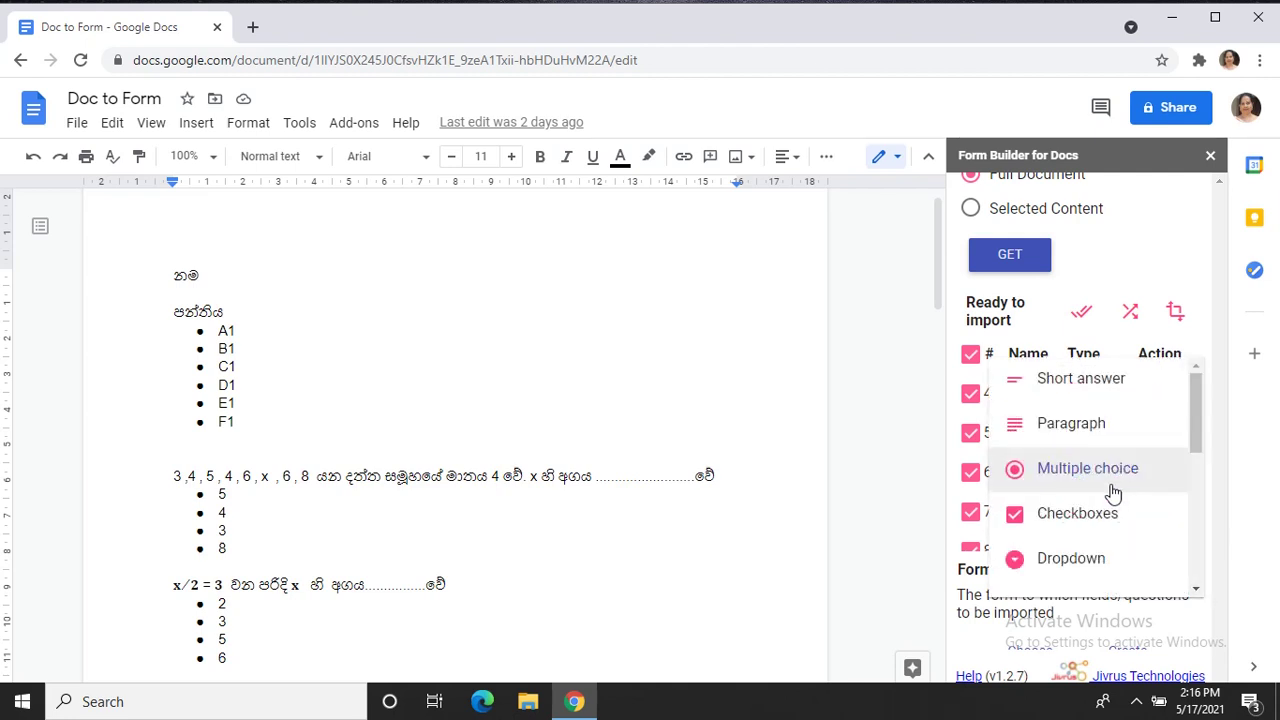
pyautogui.click(1120, 472)
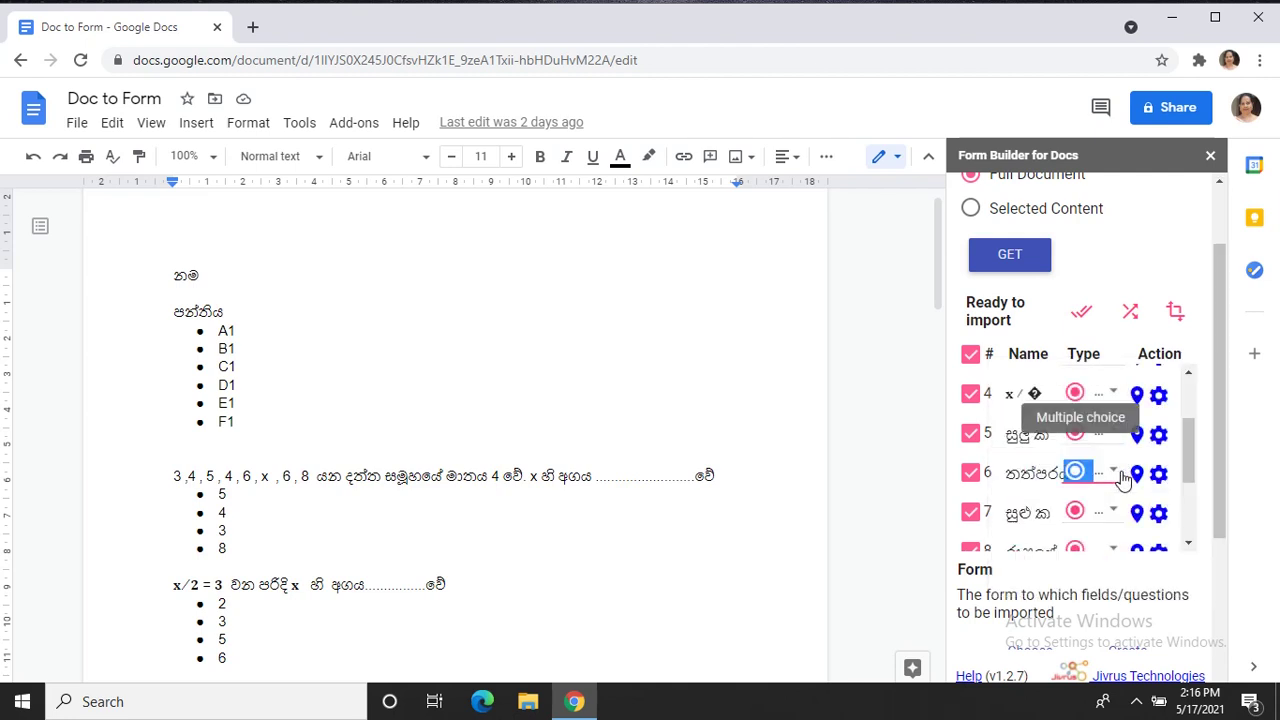
pyautogui.click(1114, 514)
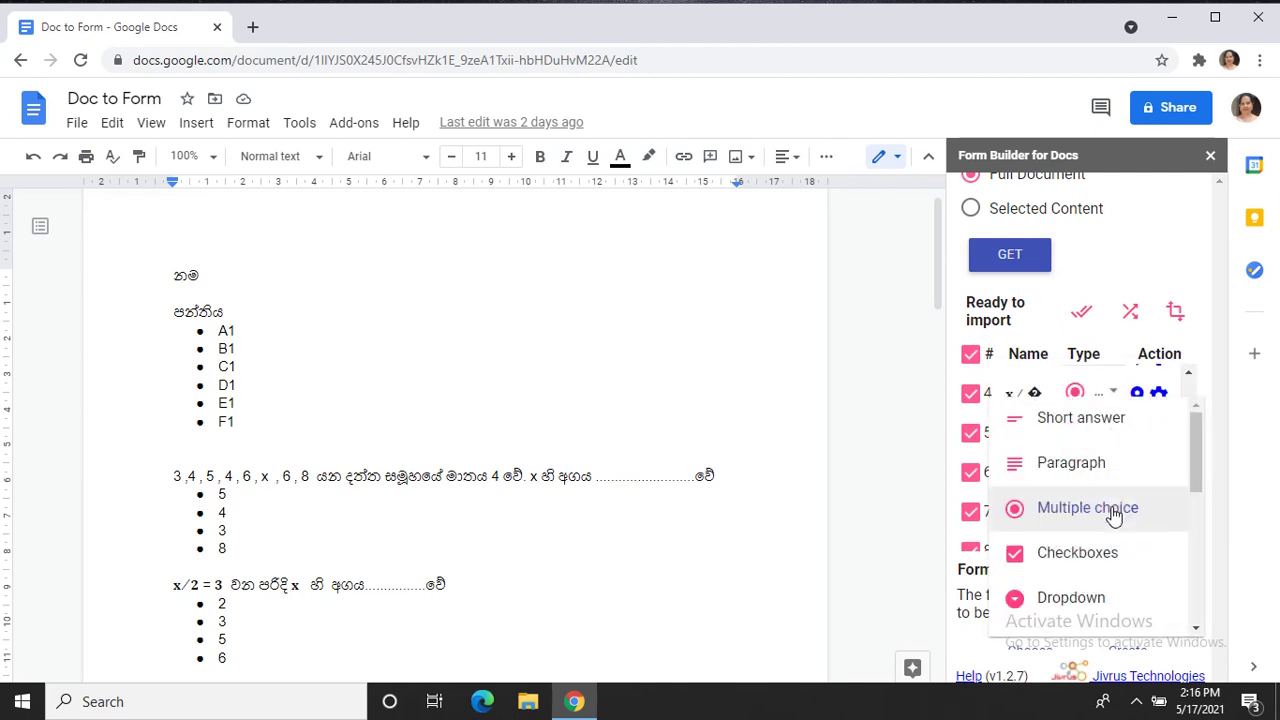
pyautogui.click(1113, 513)
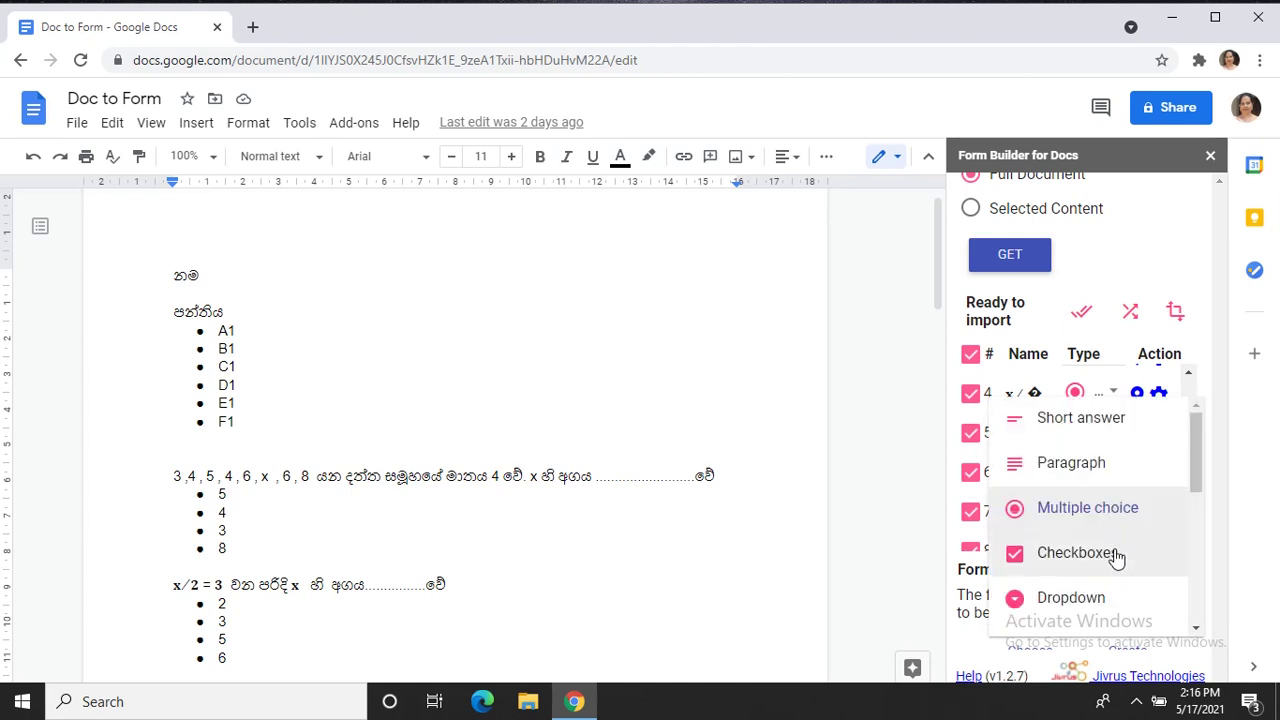
pyautogui.moveTo(1194, 442); pyautogui.dragTo(1194, 498)
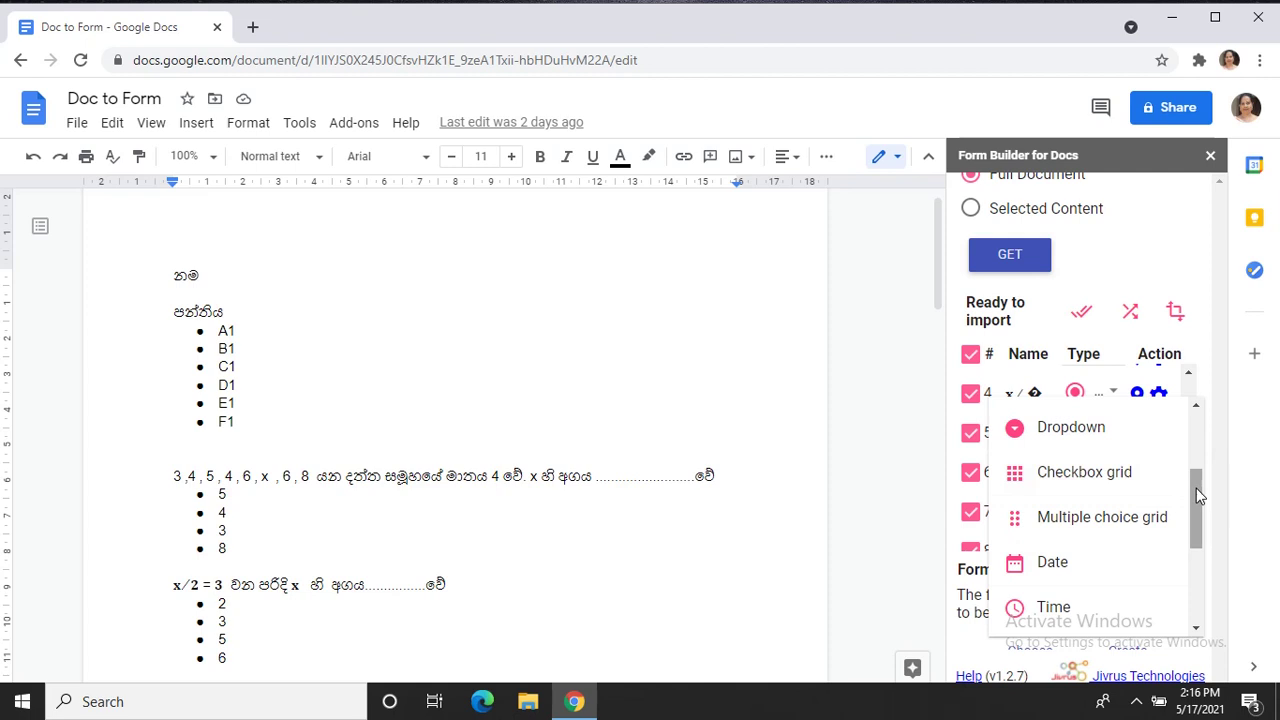
pyautogui.moveTo(1194, 491); pyautogui.dragTo(1196, 455)
pyautogui.click(1143, 462)
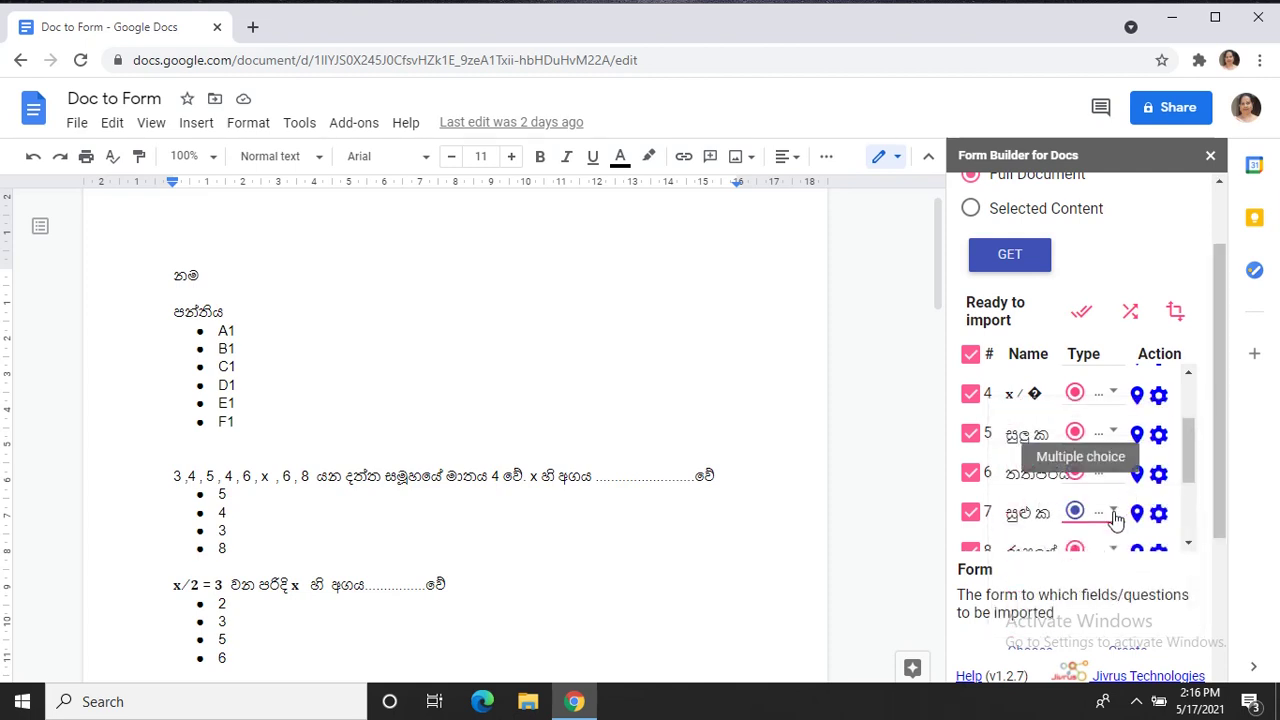
pyautogui.click(1114, 514)
pyautogui.click(1115, 512)
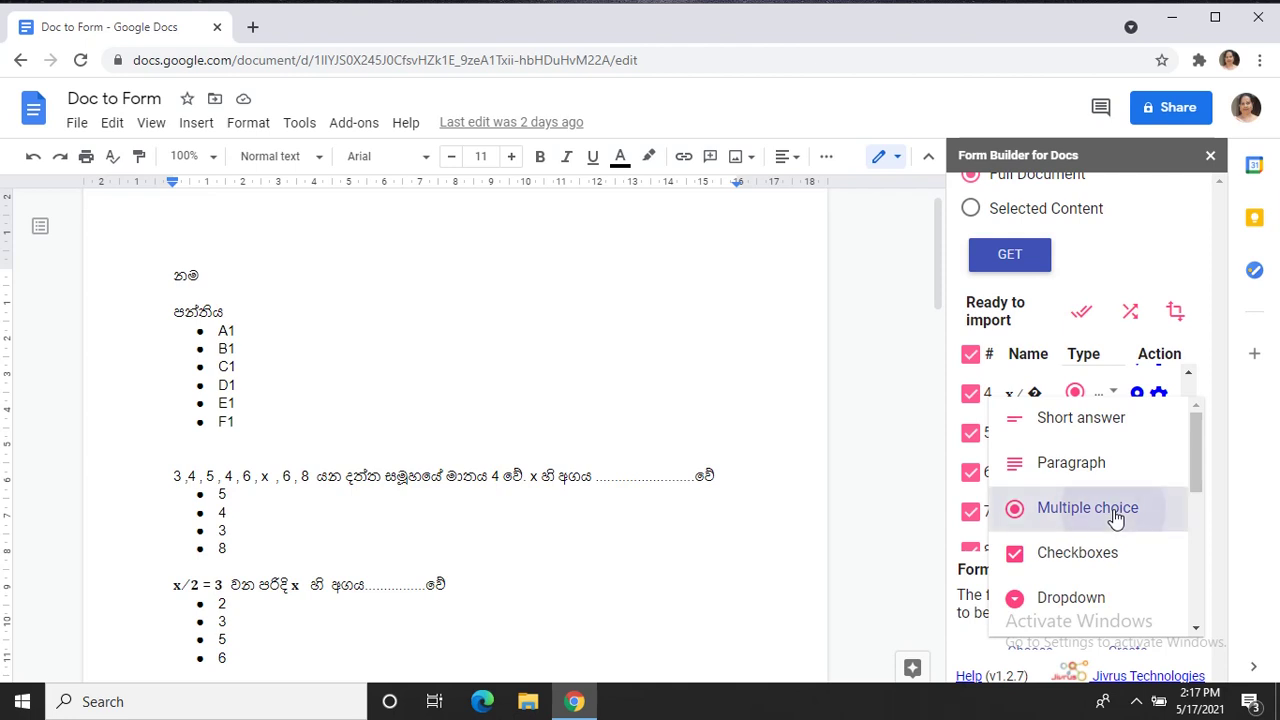
# Step: Set questions 8 and 9 to Multiple choice
pyautogui.scroll(-1, 1187, 463)
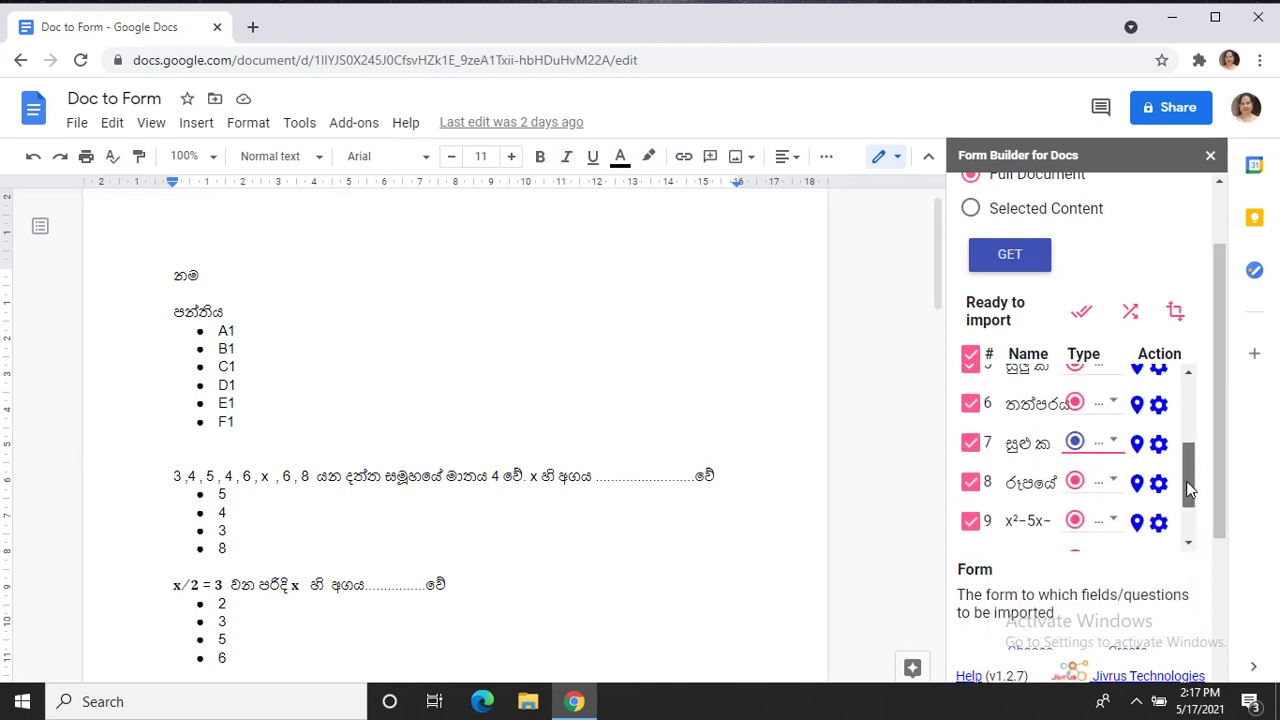
pyautogui.click(1113, 484)
pyautogui.click(1113, 486)
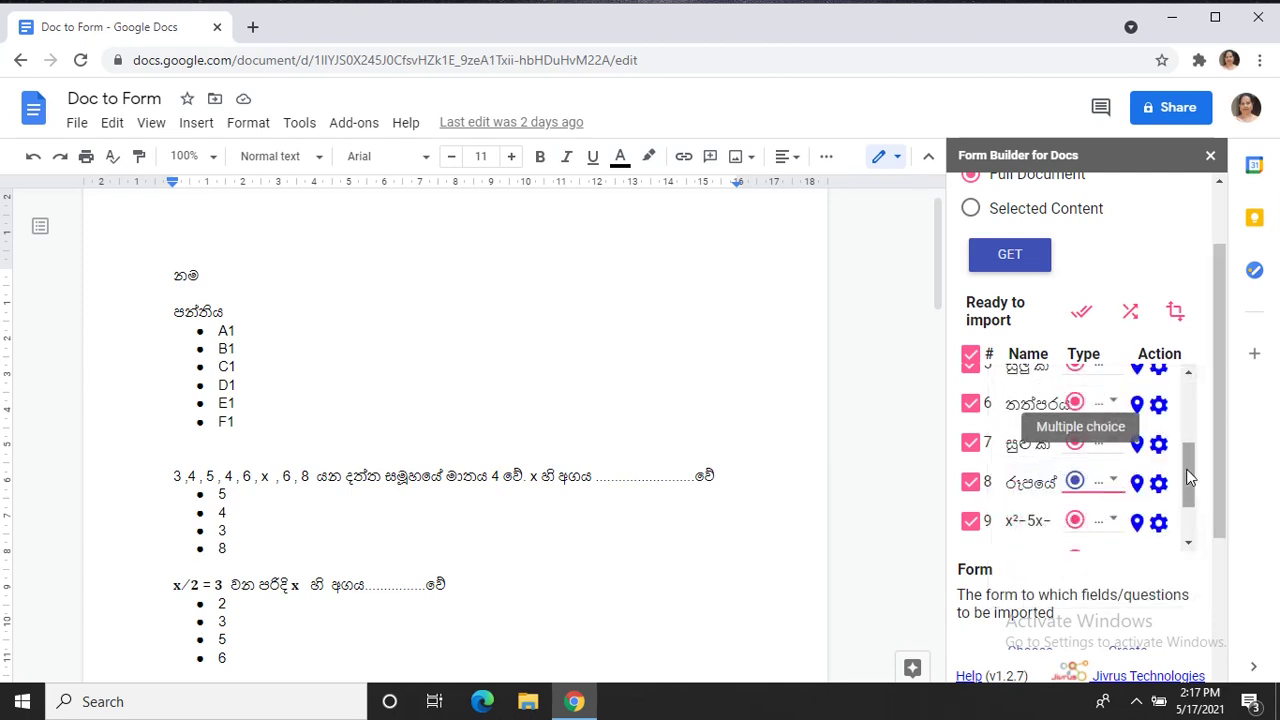
pyautogui.scroll(-1, 1188, 494)
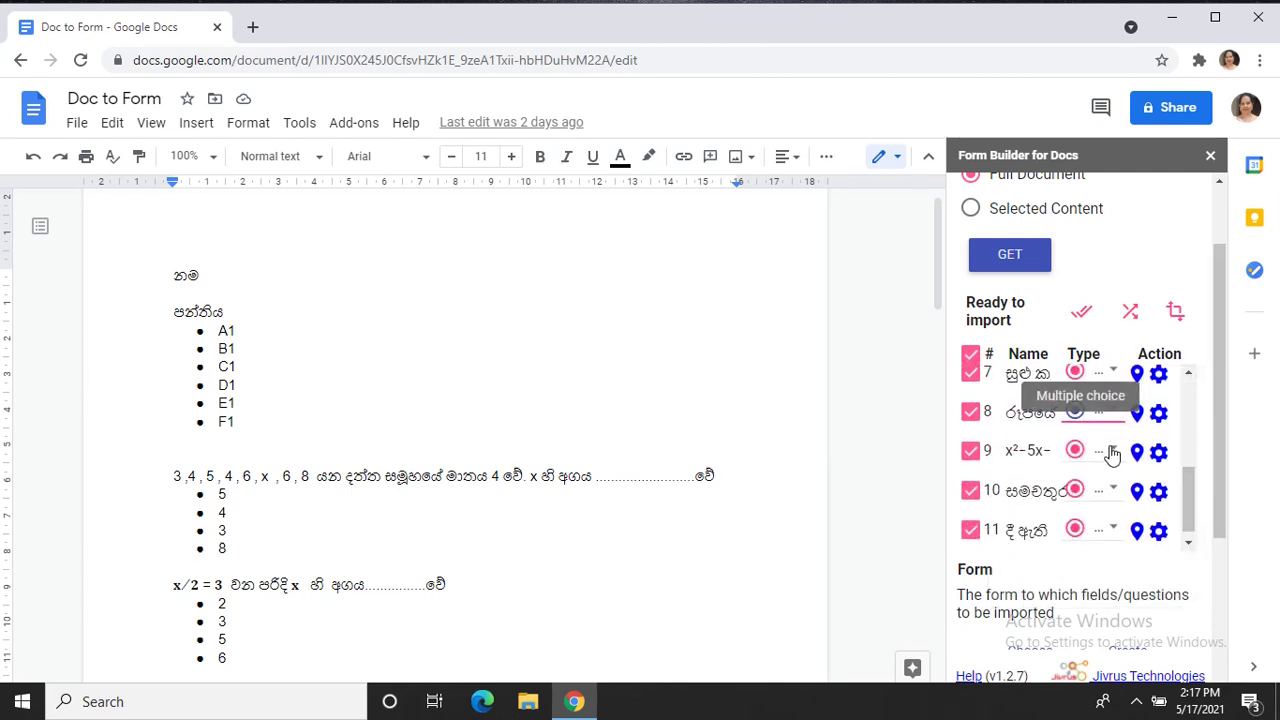
pyautogui.click(1108, 452)
pyautogui.click(1110, 453)
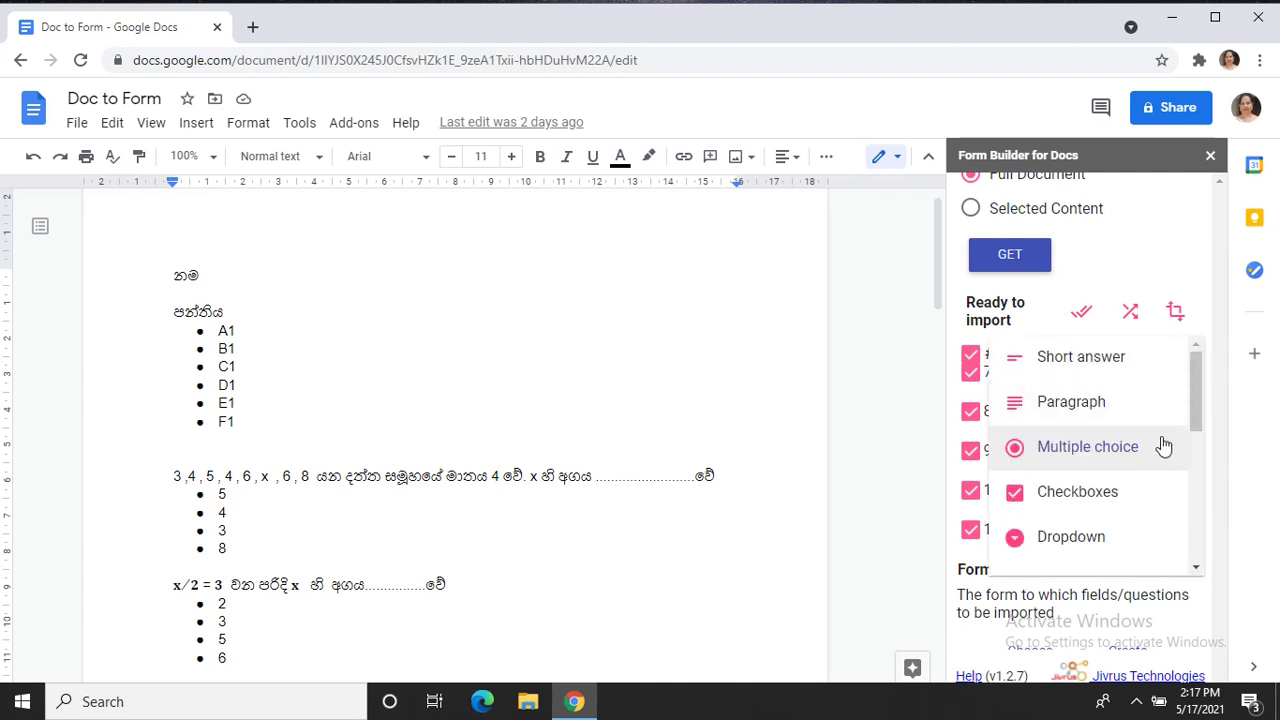
pyautogui.click(1155, 448)
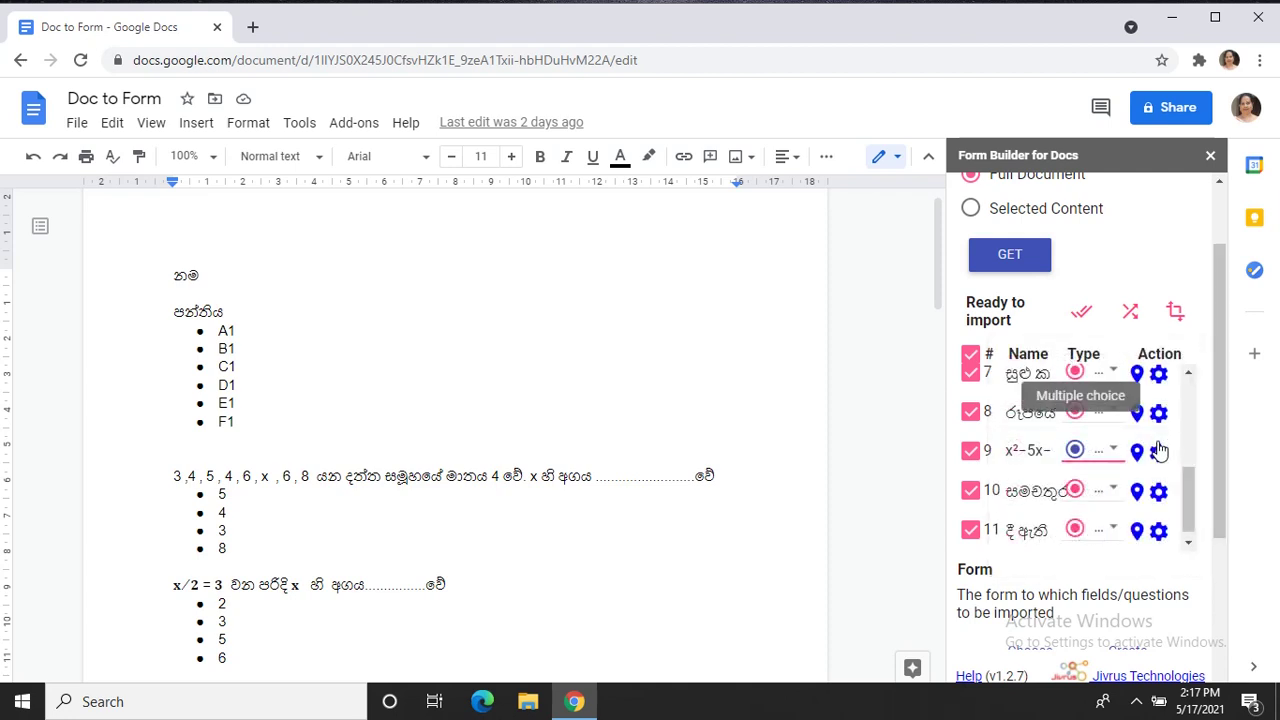
# Step: Set questions 10 and 11 to Multiple choice
pyautogui.click(1116, 497)
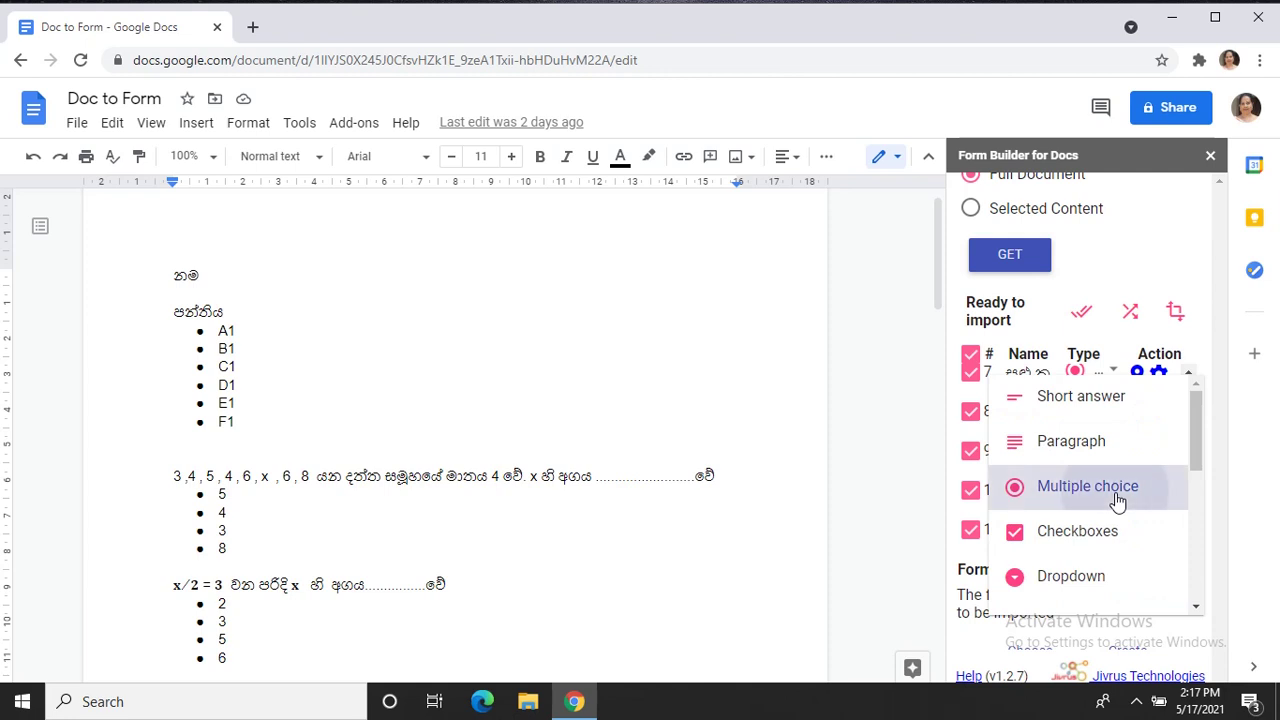
pyautogui.click(1116, 497)
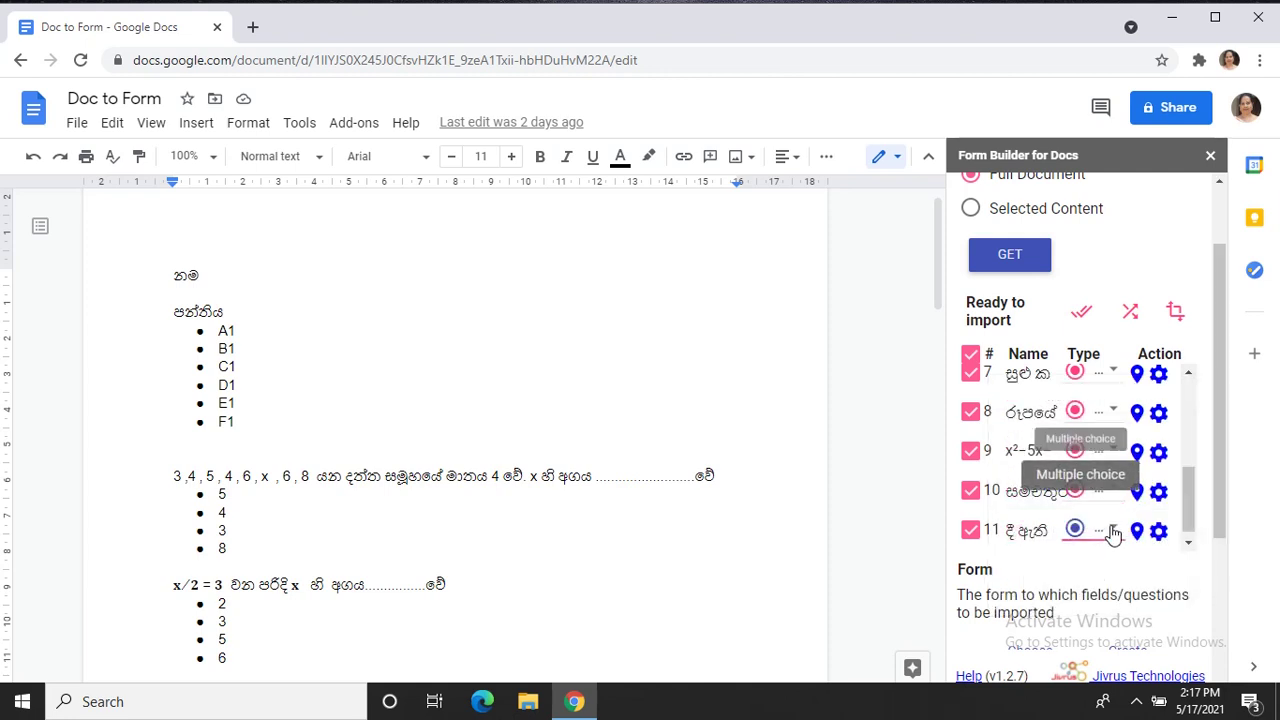
pyautogui.click(1112, 530)
pyautogui.click(1113, 532)
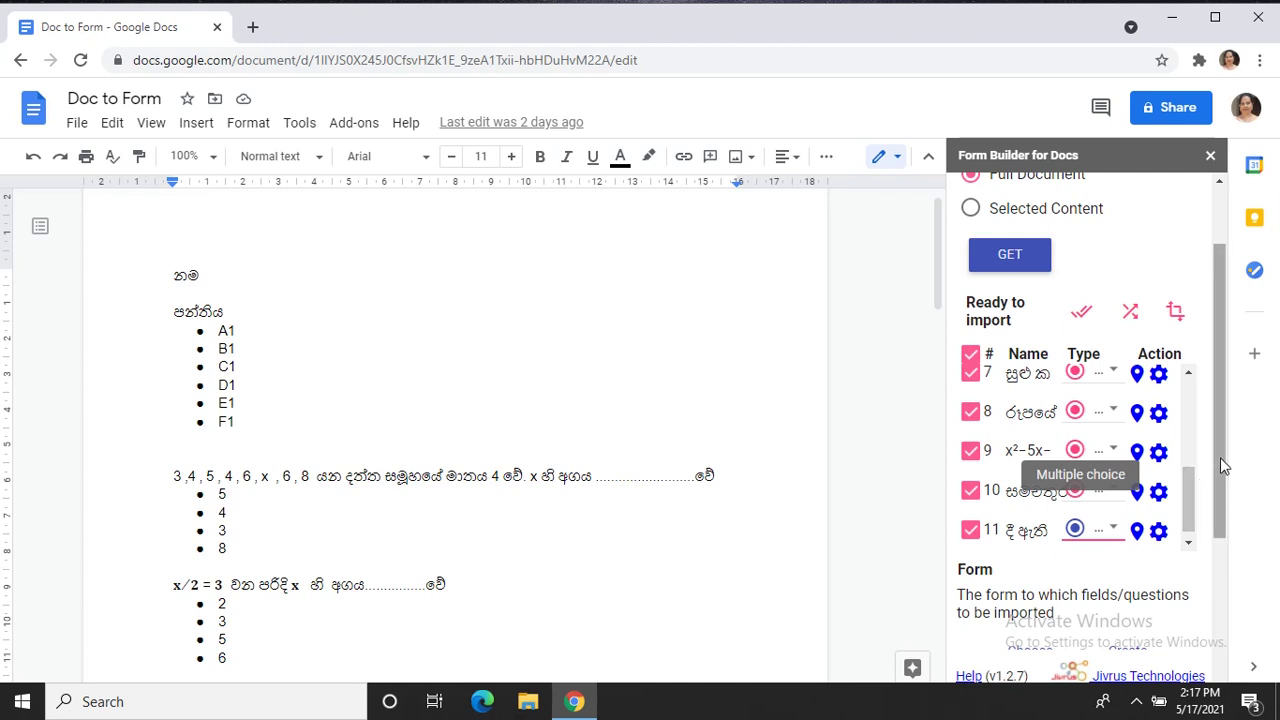
# Step: Create a new form, replacing the default 'New Form' name with 'Doc to Form'
pyautogui.moveTo(1220, 457); pyautogui.dragTo(1214, 529)
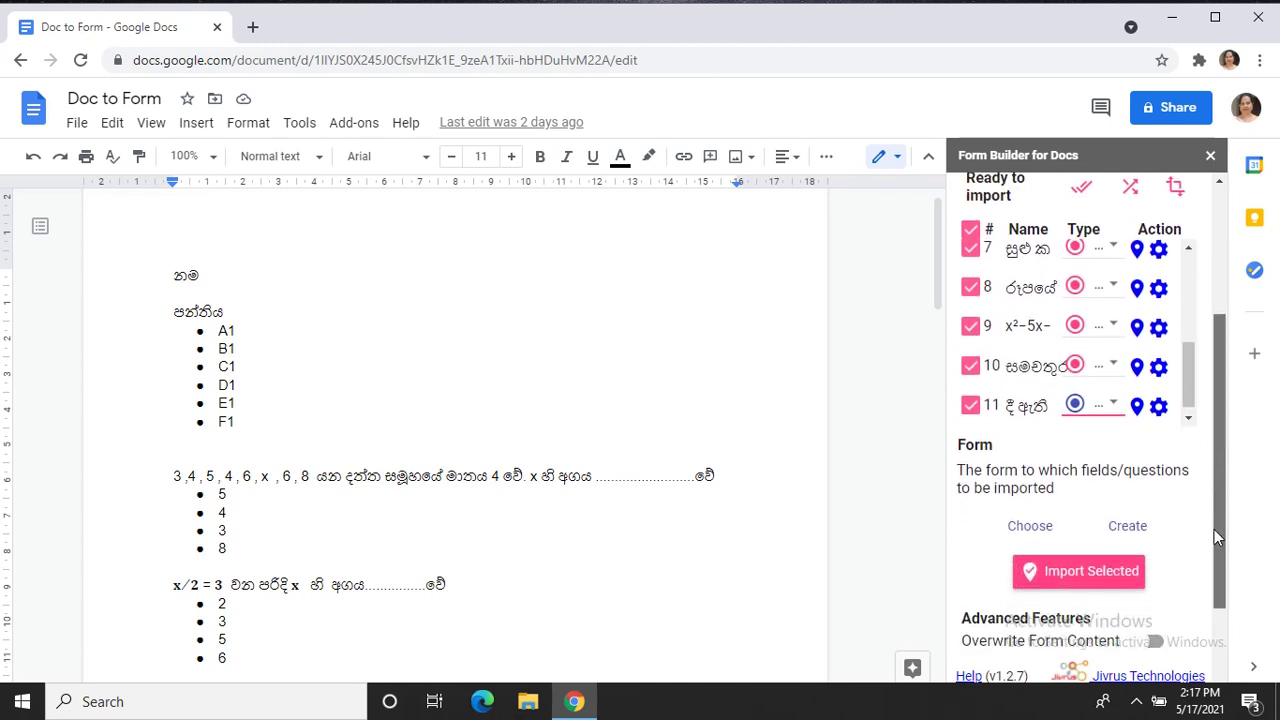
pyautogui.click(1141, 533)
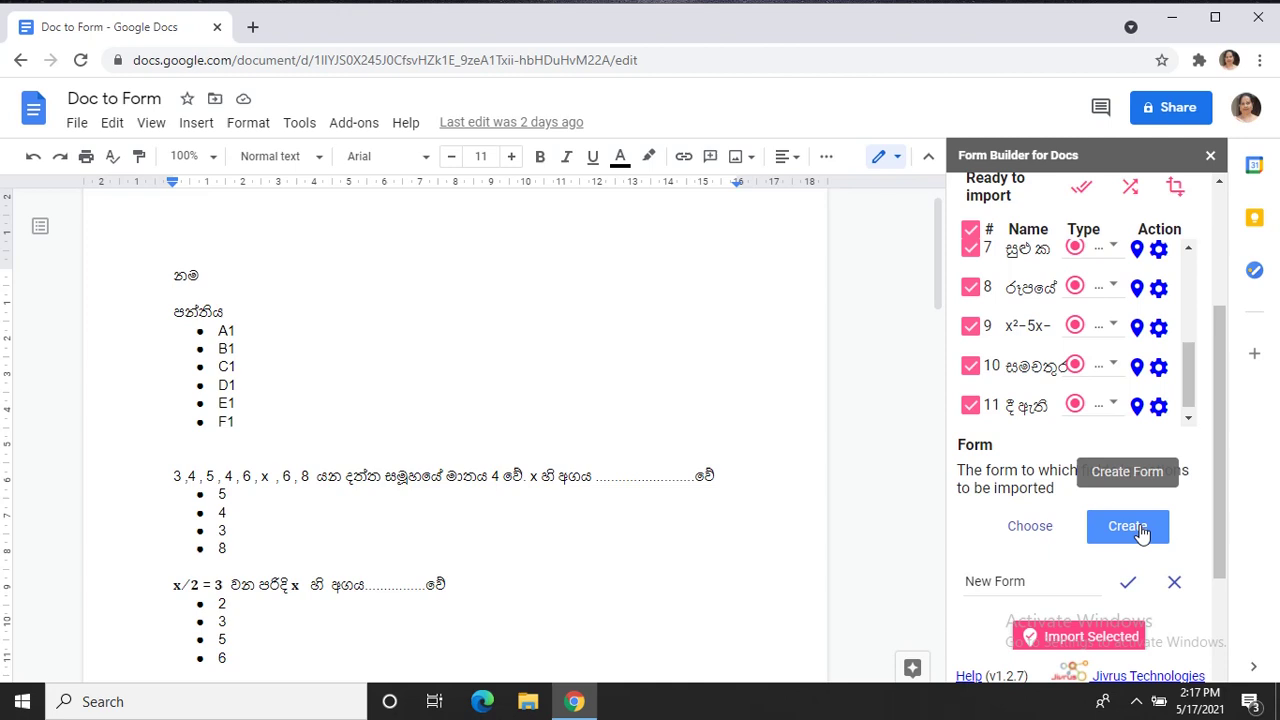
pyautogui.click(1002, 582)
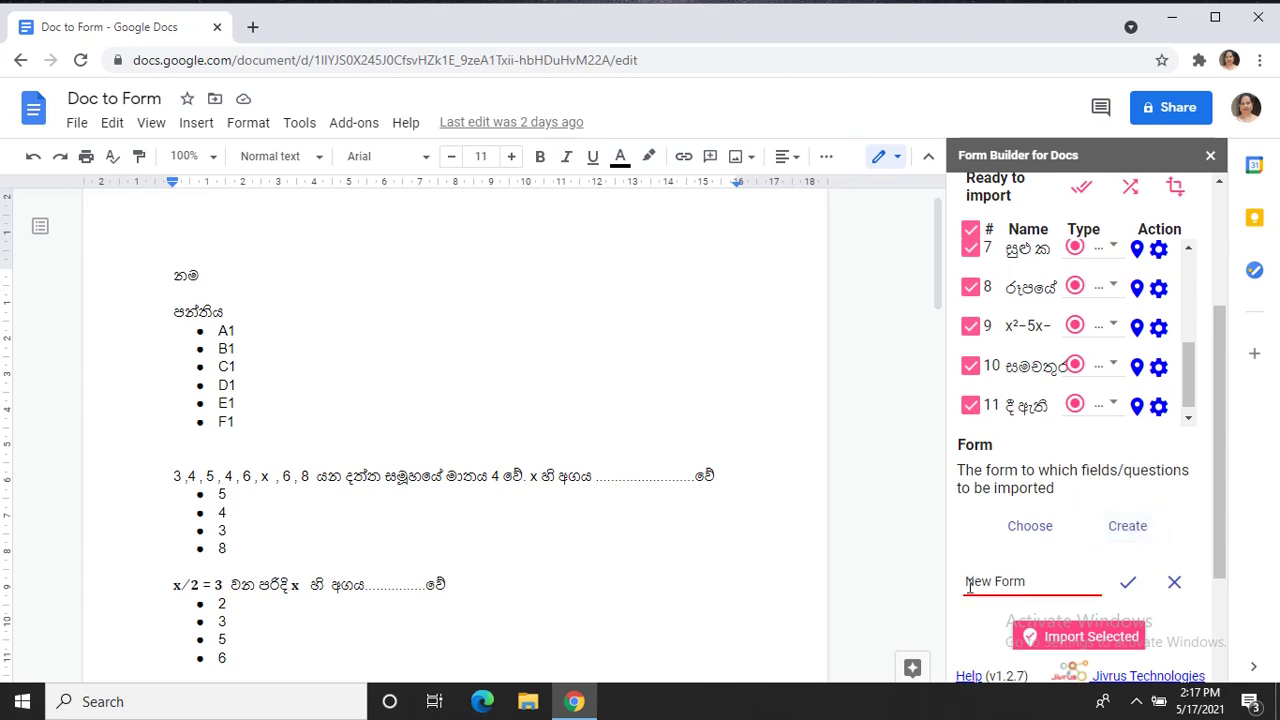
pyautogui.moveTo(966, 585); pyautogui.dragTo(1033, 585)
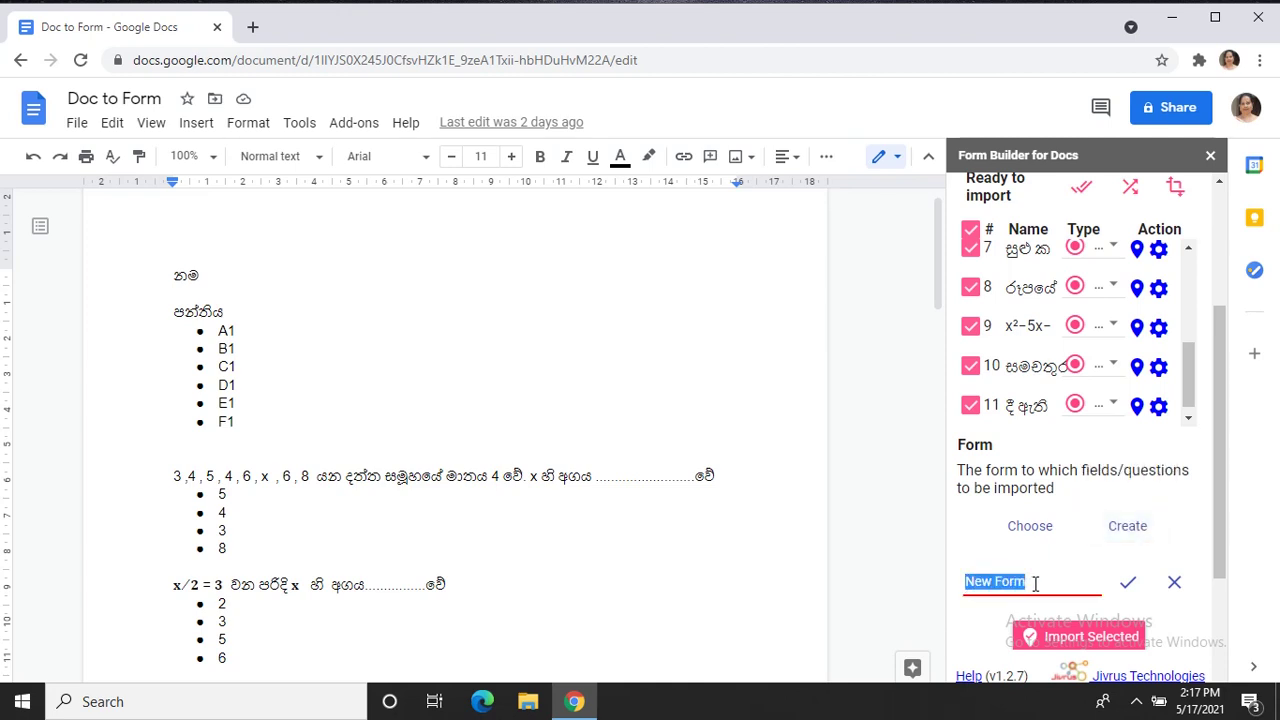
pyautogui.write('Doc to')
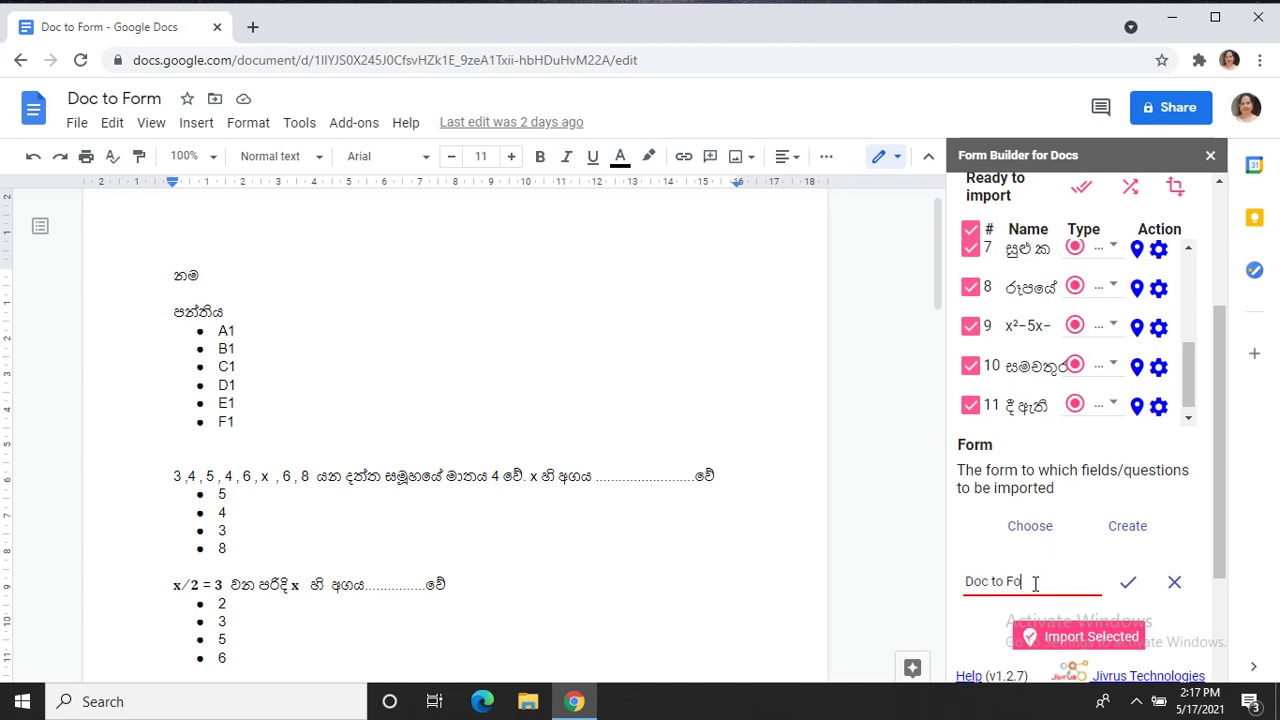
pyautogui.click(1126, 583)
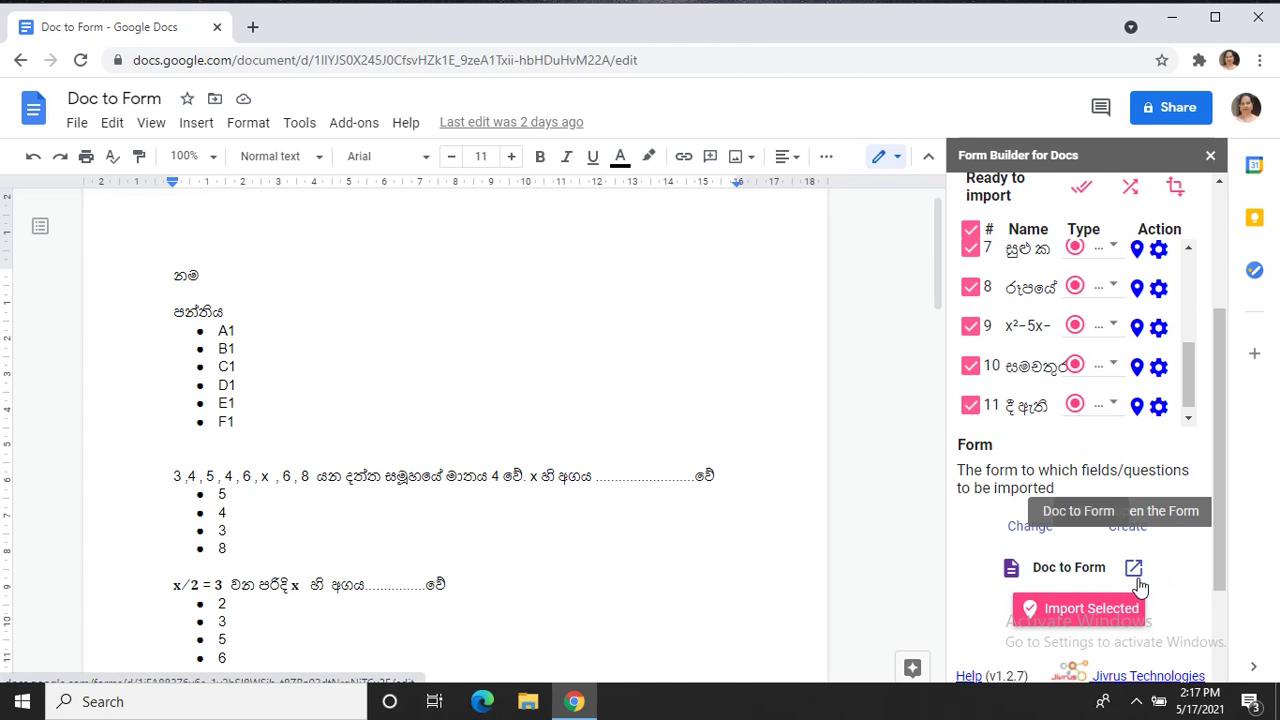
# Step: Run Import Selected and wait for 'Imported successfully'
pyautogui.moveTo(1219, 538); pyautogui.dragTo(1212, 580)
pyautogui.click(1106, 485)
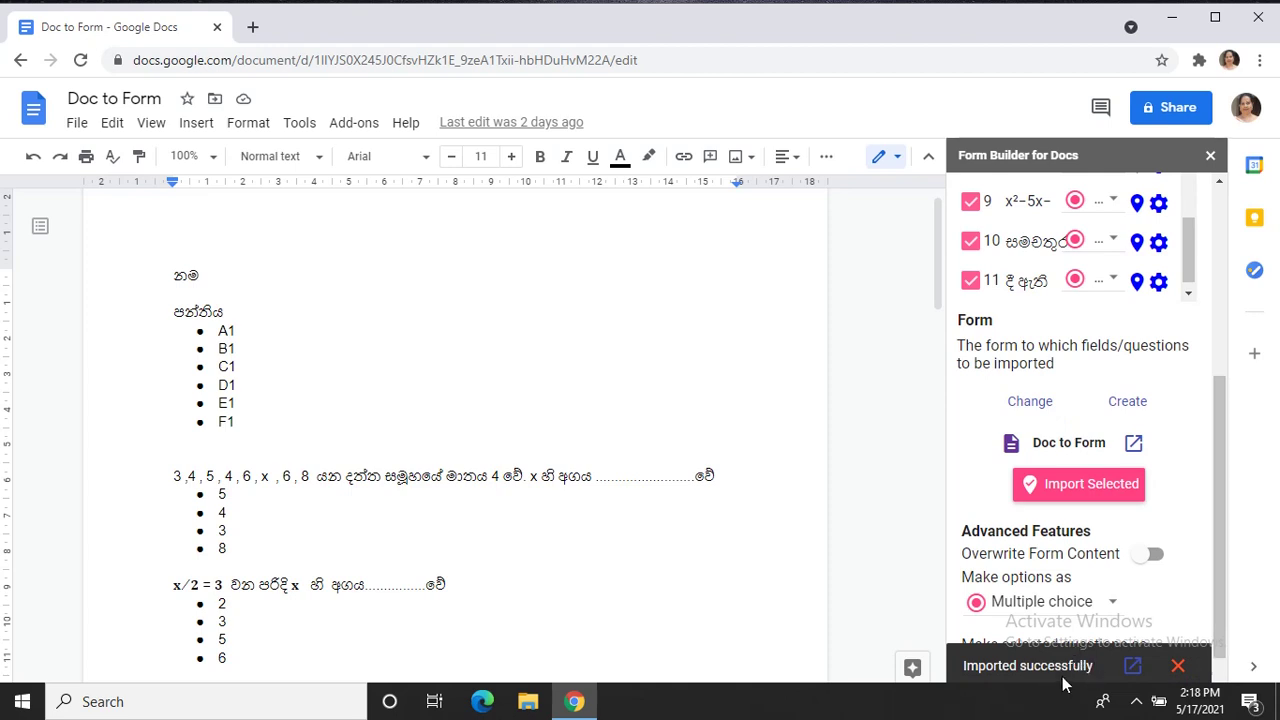
# Step: Open the Doc to Form form in a new tab and scroll its imported questions
pyautogui.click(1134, 444)
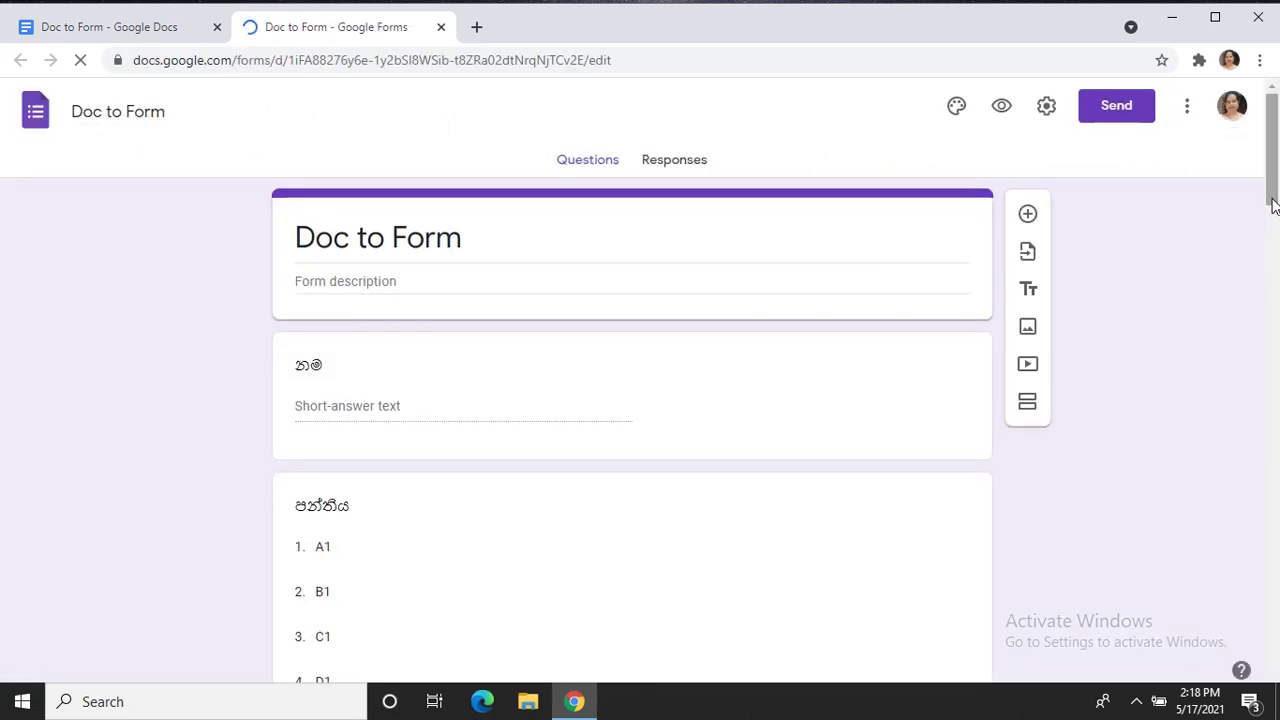
pyautogui.moveTo(1272, 200)
pyautogui.mouseDown()
pyautogui.moveTo(1274, 520)
pyautogui.moveTo(1262, 276)
pyautogui.moveTo(1272, 116)
pyautogui.mouseUp()
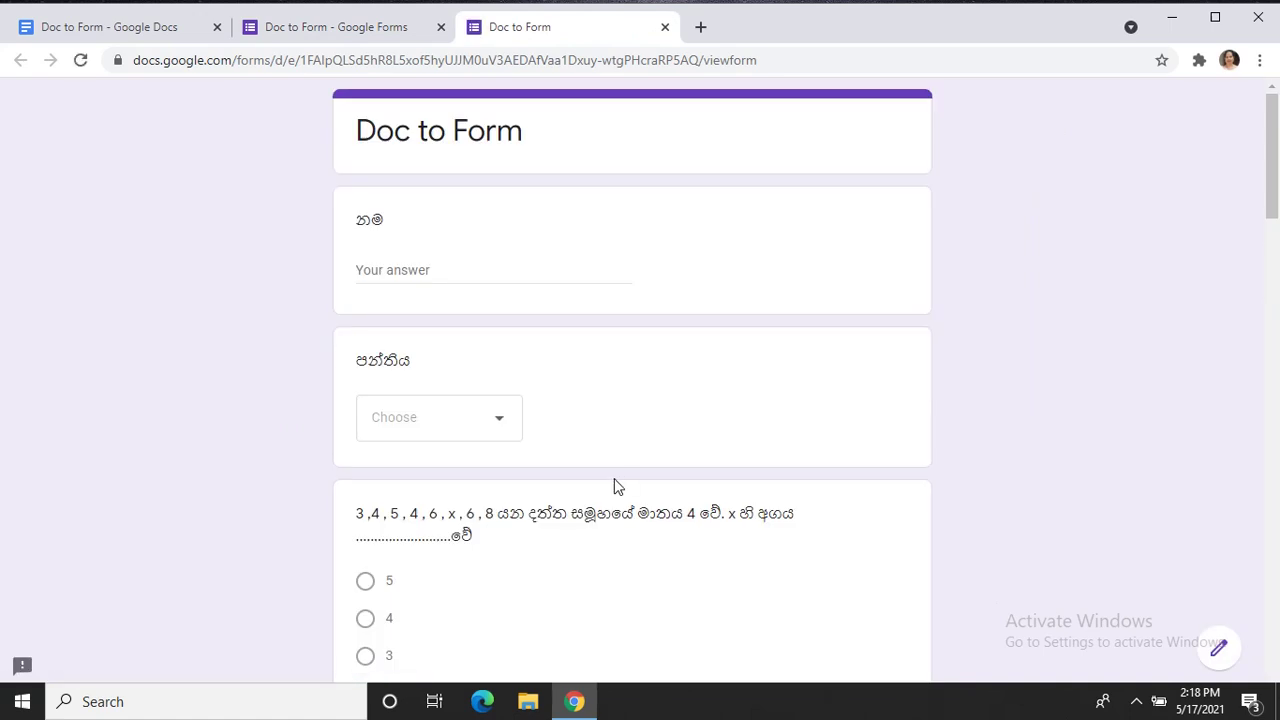
# Step: Choose class B1 and select answer 3 for the x/2 = 3 question
pyautogui.click(506, 428)
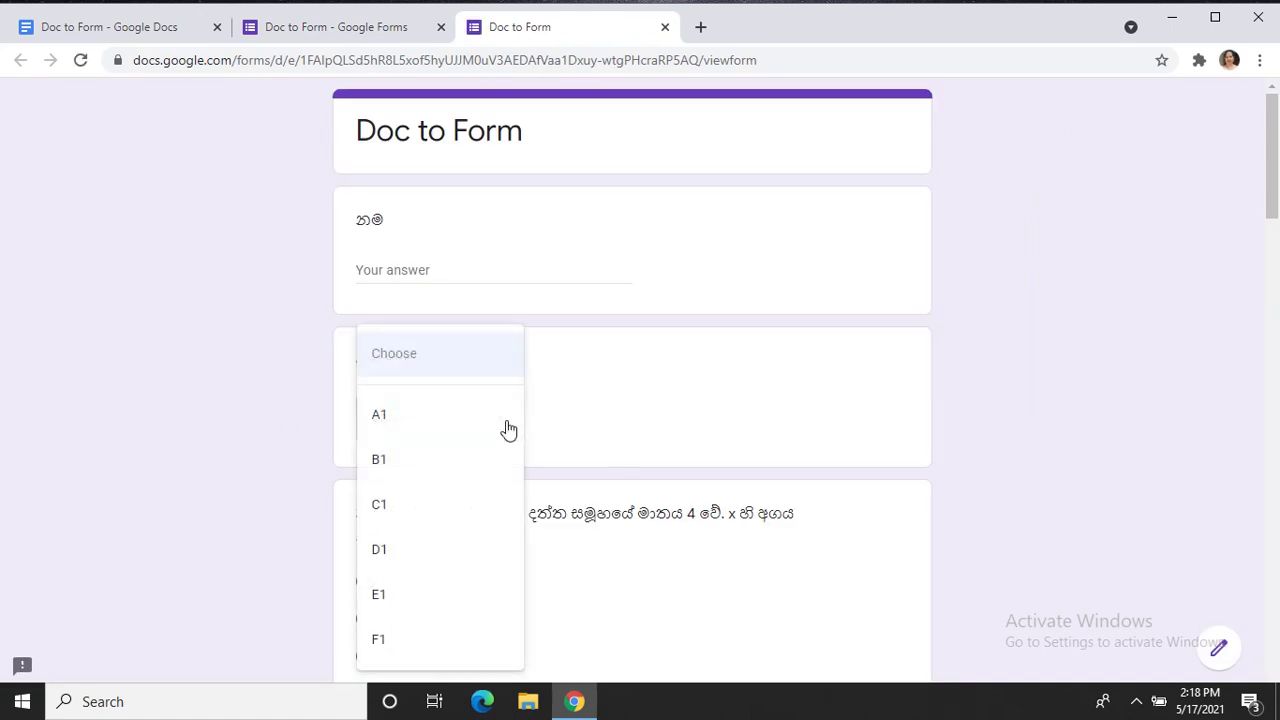
pyautogui.click(410, 461)
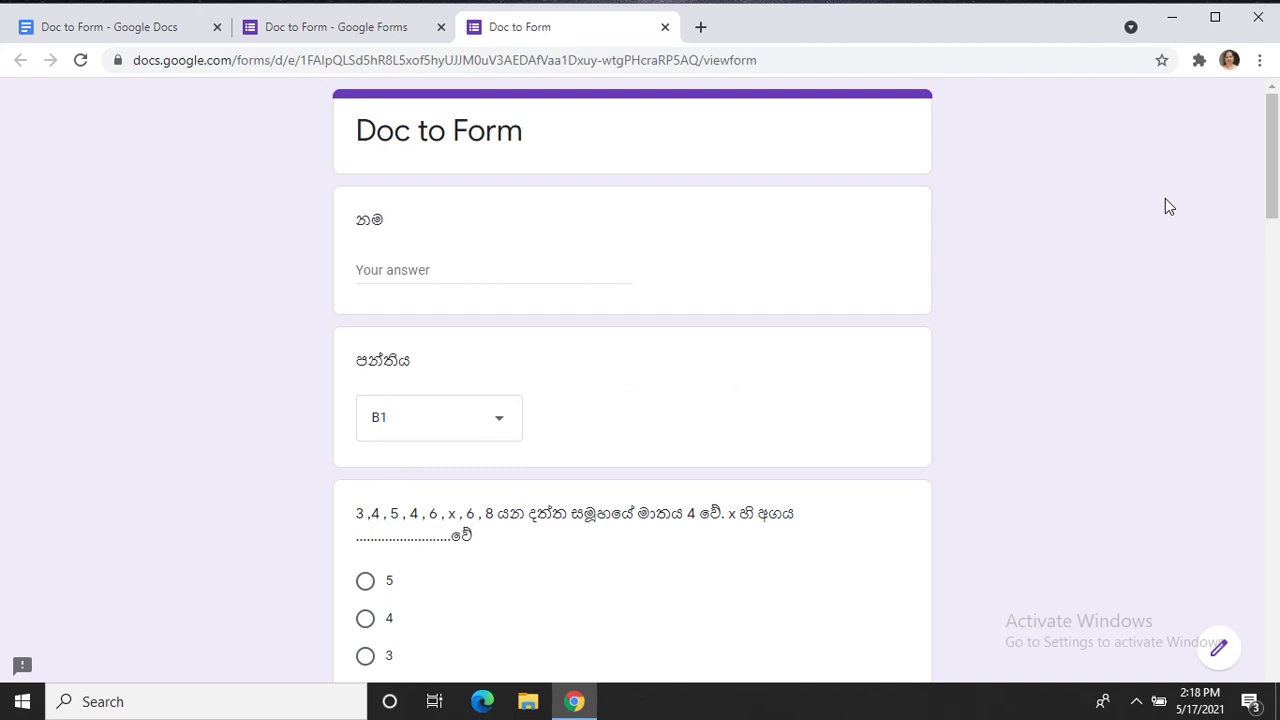
pyautogui.moveTo(1266, 168); pyautogui.dragTo(1265, 260)
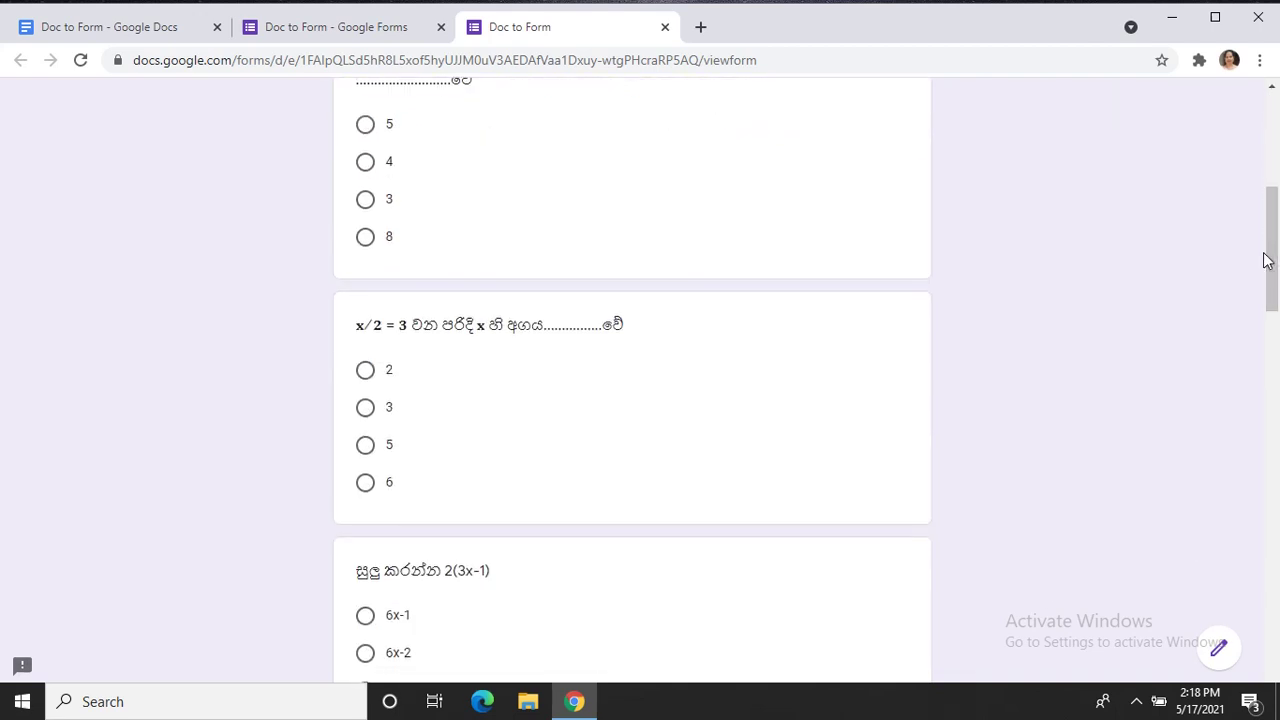
pyautogui.click(366, 408)
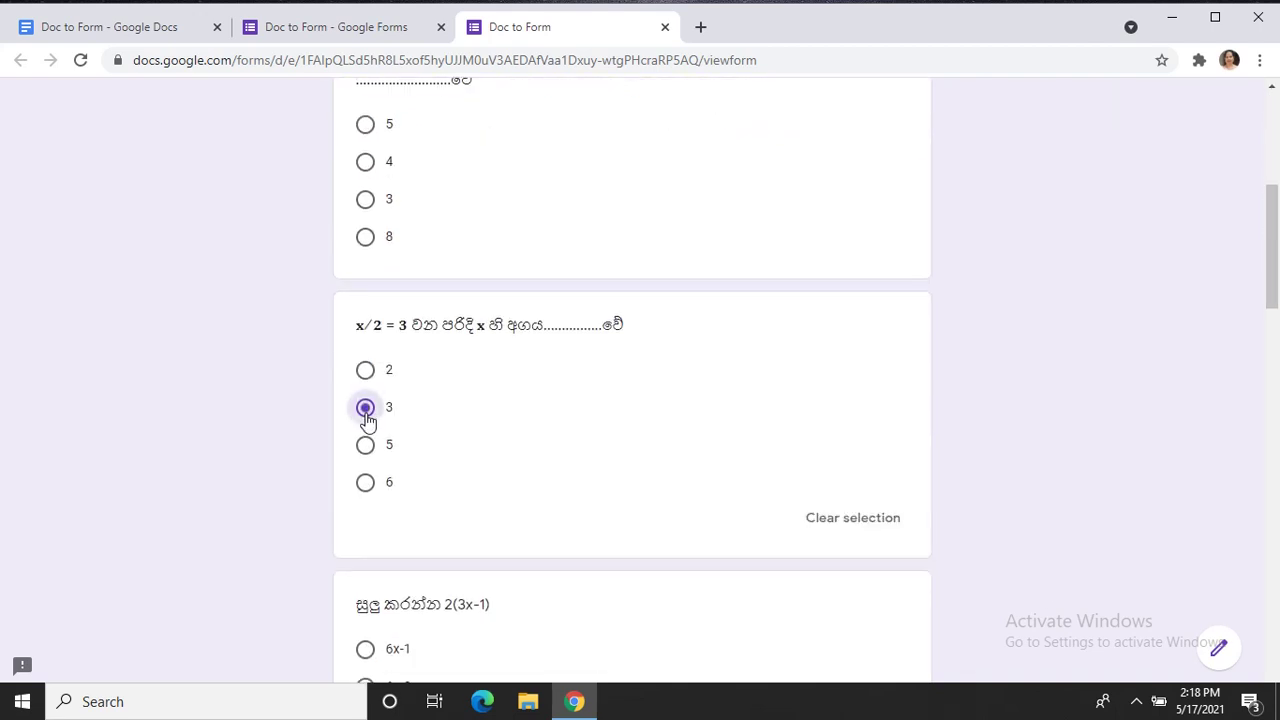
pyautogui.moveTo(1262, 268); pyautogui.dragTo(1262, 340)
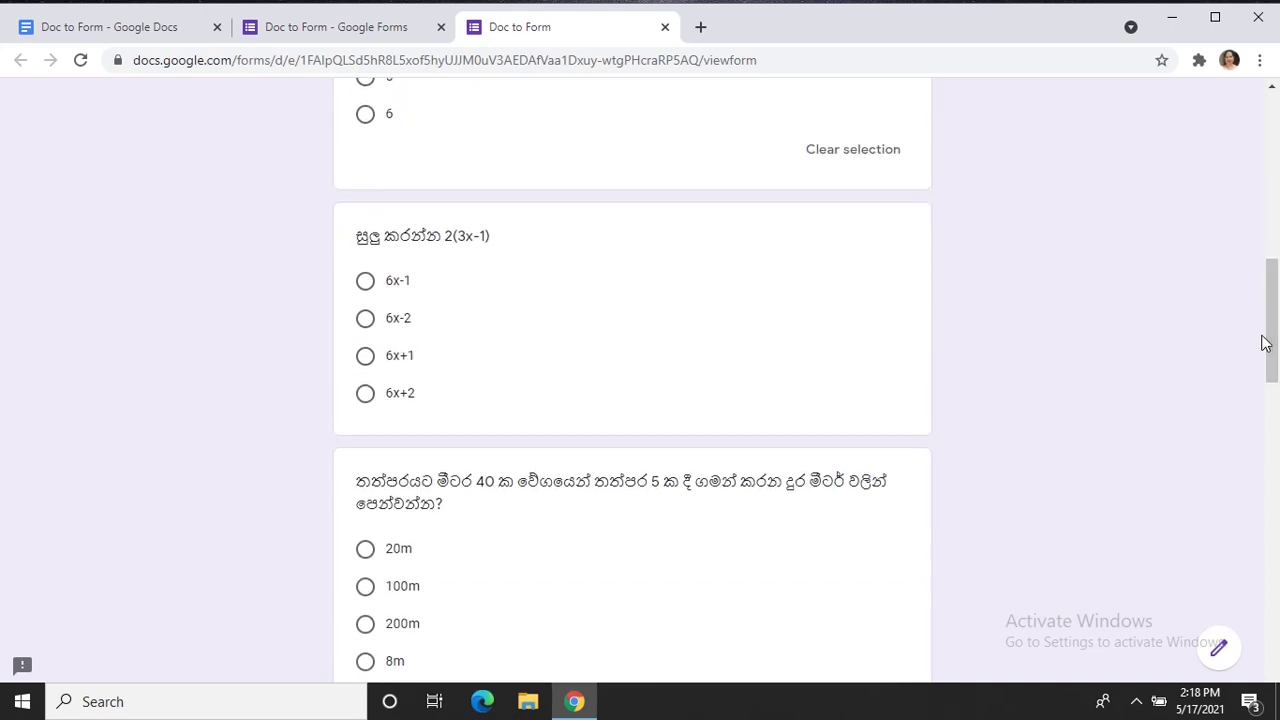
pyautogui.click(1136, 705)
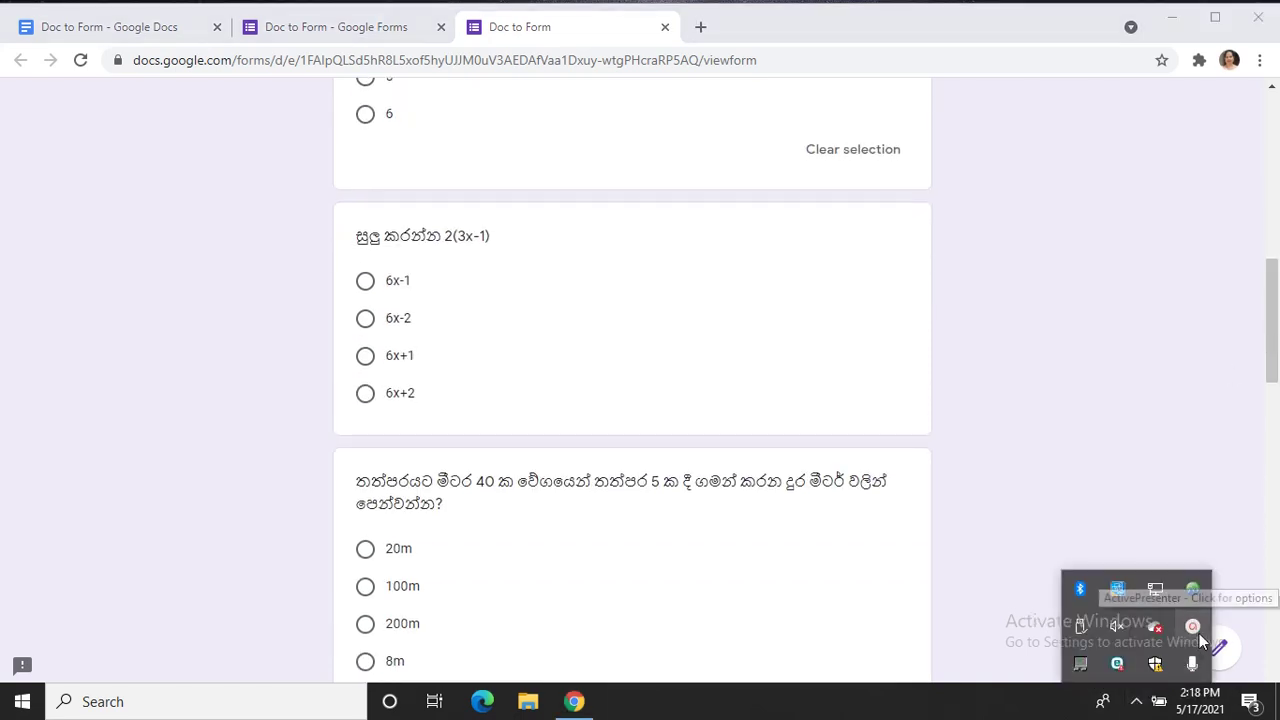
pyautogui.click(1196, 630)
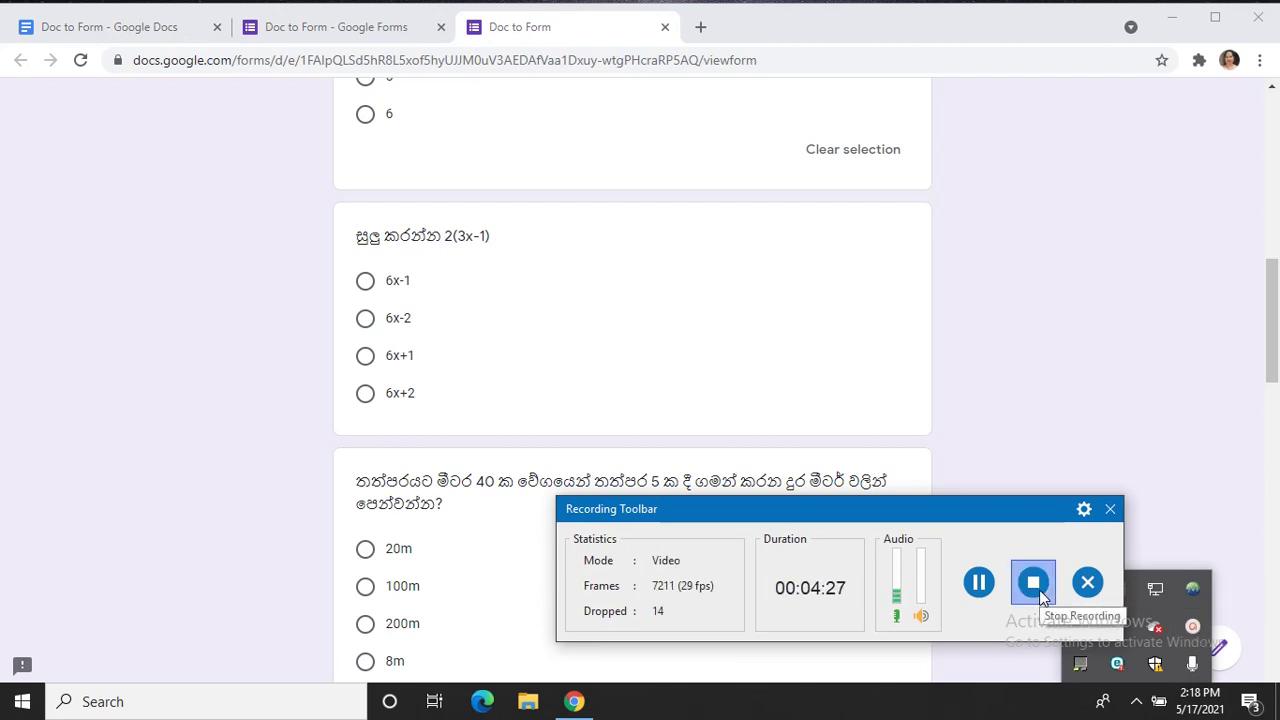